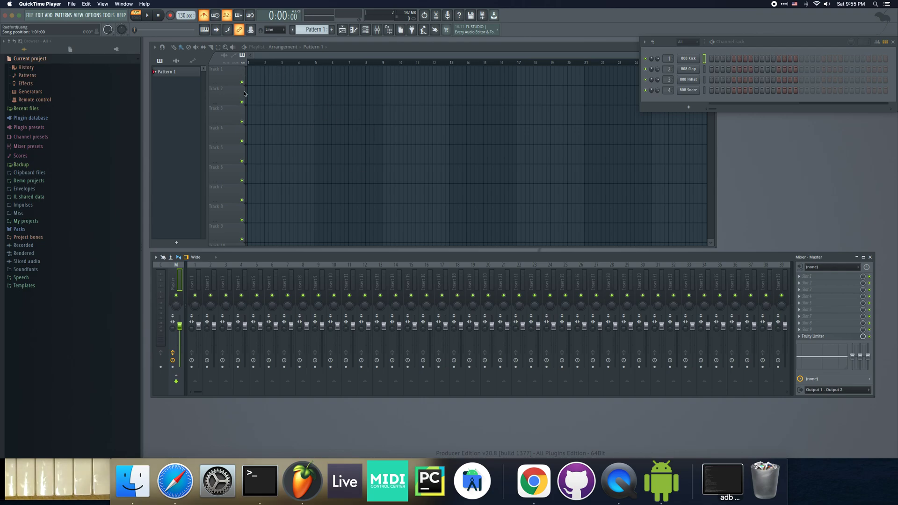
# Step: Open FL Studio's MIDI settings from Options to see the KeyLab mkII 61 input ports
pyautogui.click(99, 16)
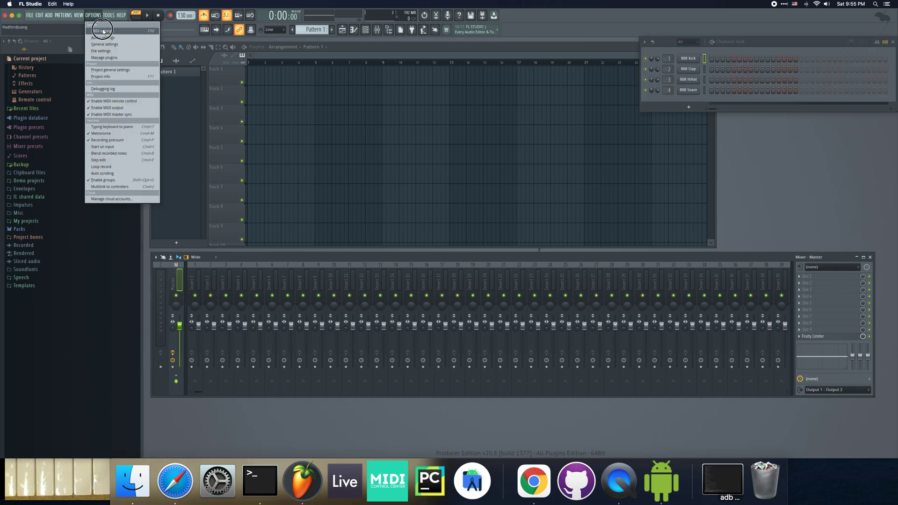
pyautogui.click(101, 31)
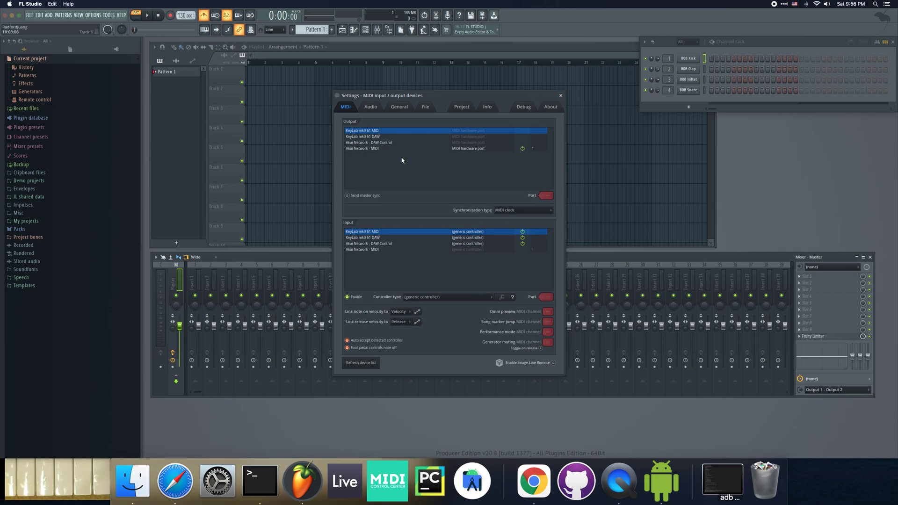
# Step: Close MIDI settings, move the phone's keyboard view higher, and return to the GitHub repository page
pyautogui.click(561, 96)
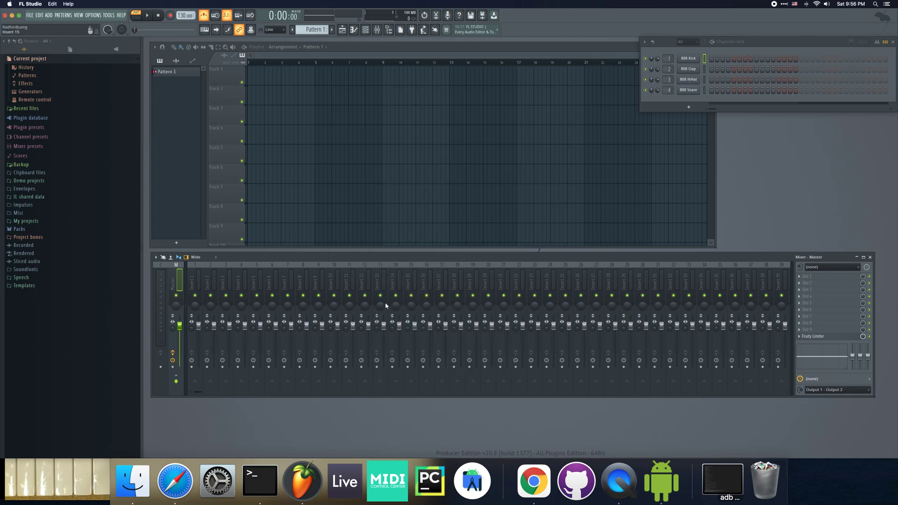
pyautogui.click(101, 482)
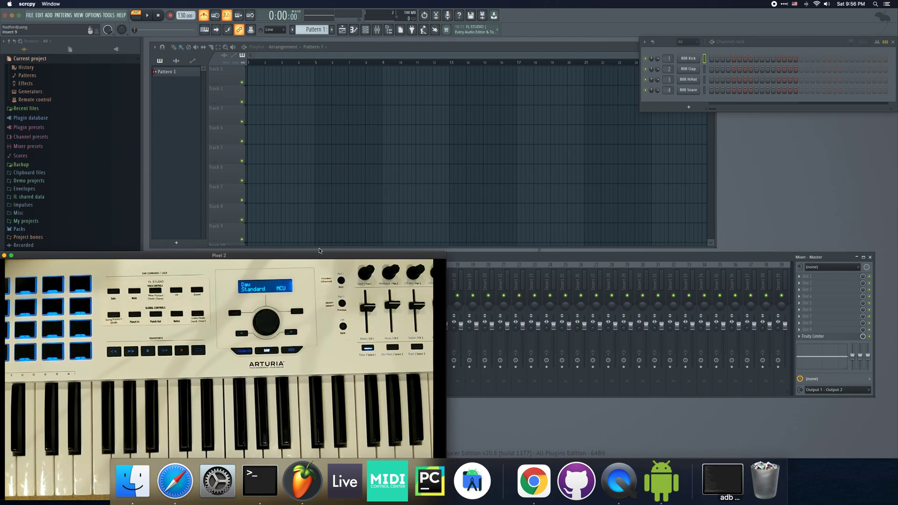
pyautogui.moveTo(319, 250); pyautogui.dragTo(385, 217)
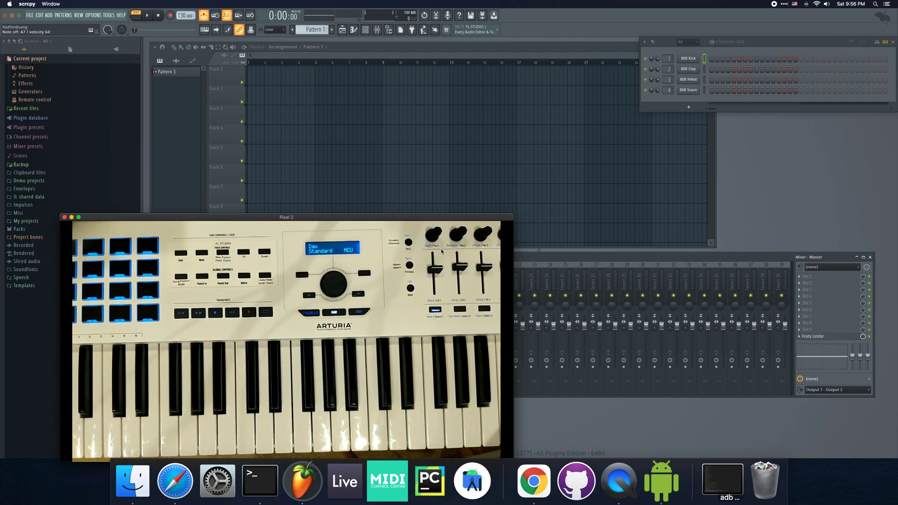
pyautogui.click(544, 489)
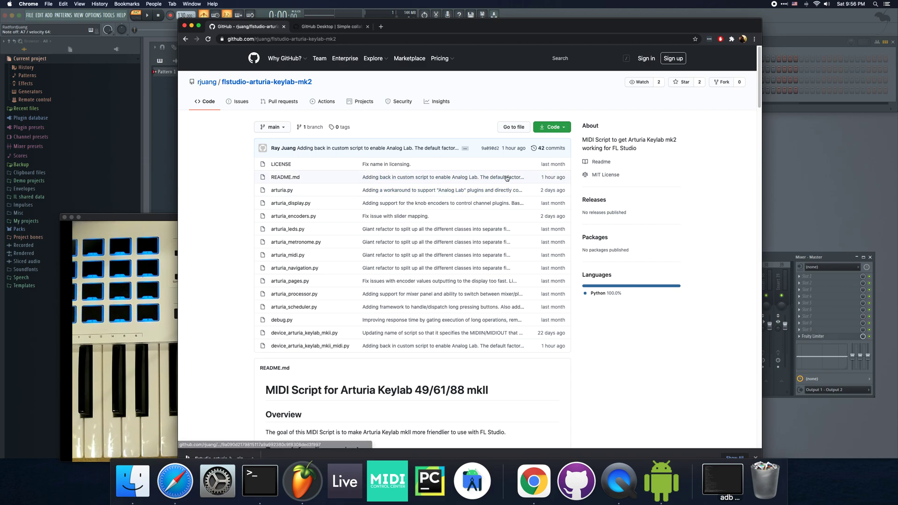
# Step: Visit the GitHub Desktop download page and launch GitHub Desktop, then return to the repository
pyautogui.click(328, 27)
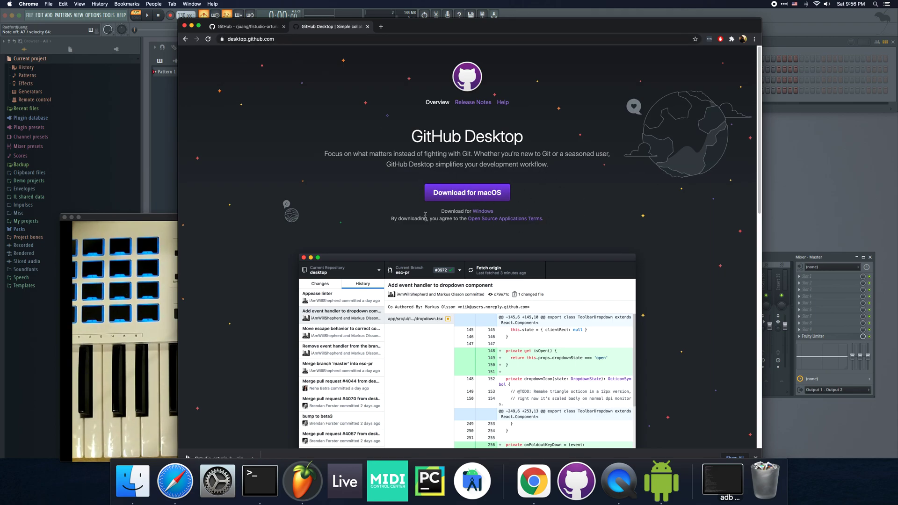
pyautogui.click(577, 492)
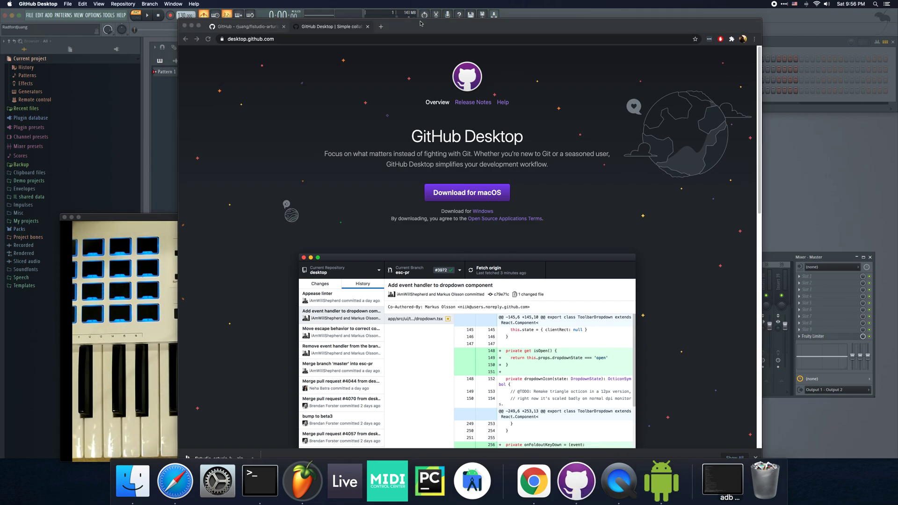
pyautogui.moveTo(420, 24); pyautogui.dragTo(400, 52)
pyautogui.click(229, 84)
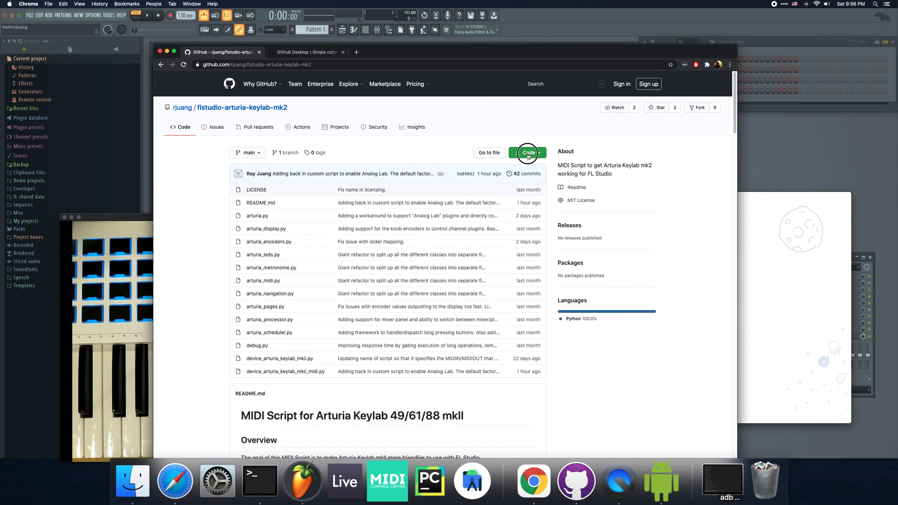
# Step: Download flstudio-arturia-keylab-mk2 as a ZIP archive into Downloads via Code > Download ZIP
pyautogui.click(528, 155)
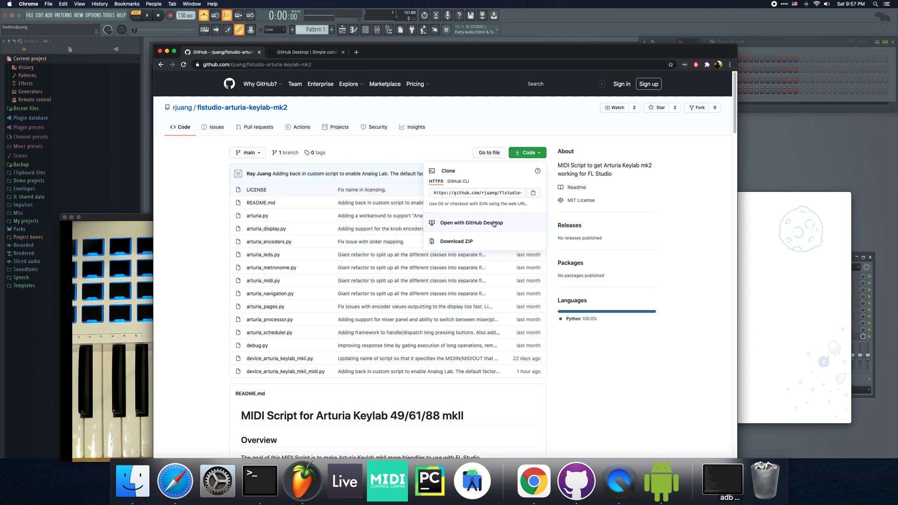
pyautogui.click(456, 244)
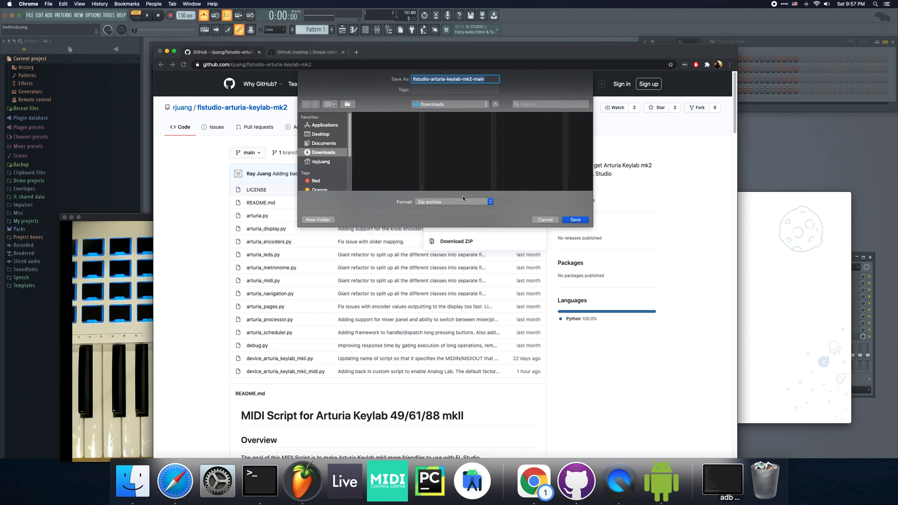
pyautogui.click(576, 220)
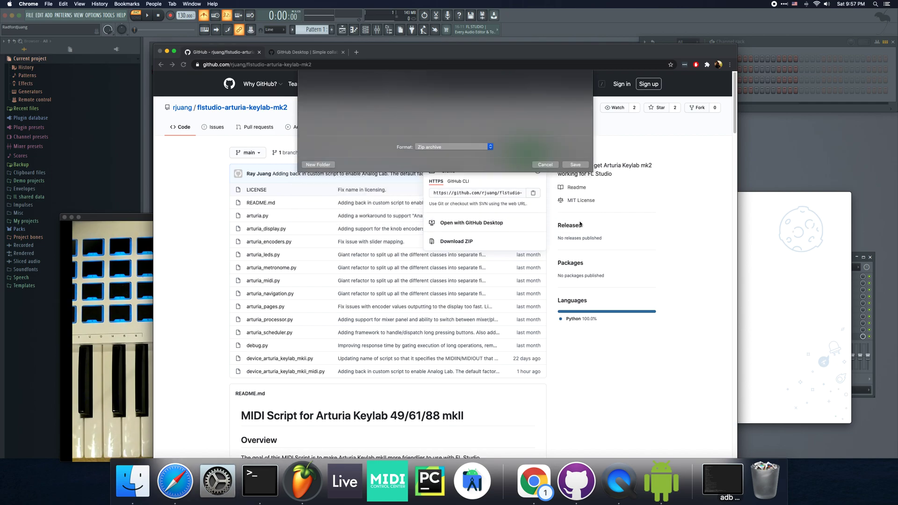
pyautogui.click(669, 234)
# Step: Unzip flstudio-arturia-keylab-mk2-main.zip in Finder's Downloads and expand the extracted folder
pyautogui.moveTo(415, 57); pyautogui.dragTo(423, 30)
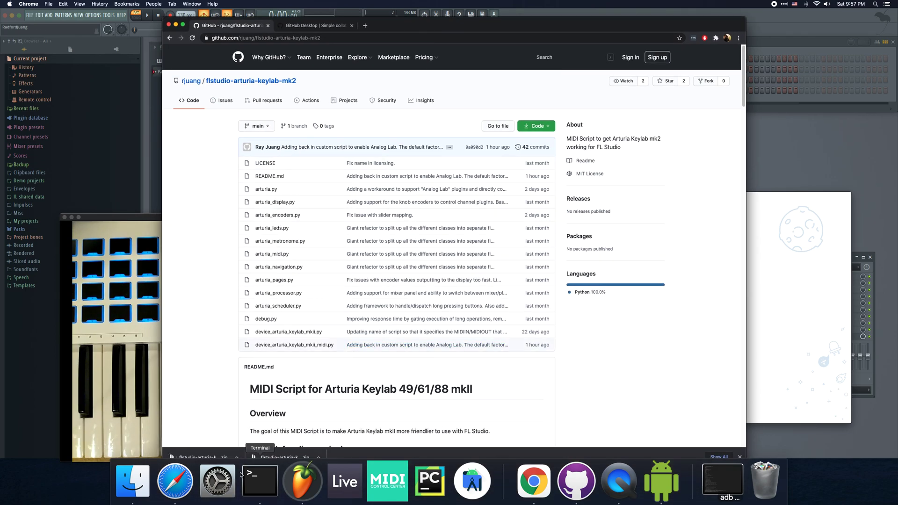
pyautogui.click(136, 489)
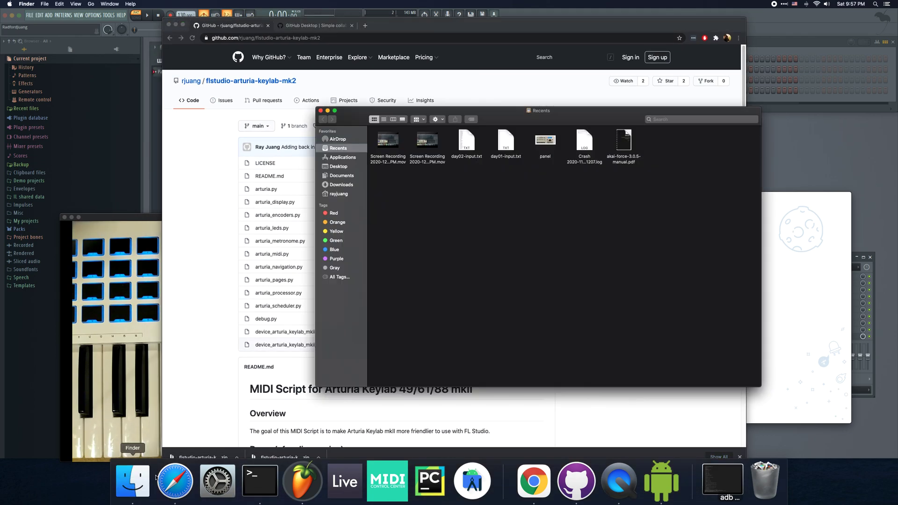
pyautogui.click(340, 184)
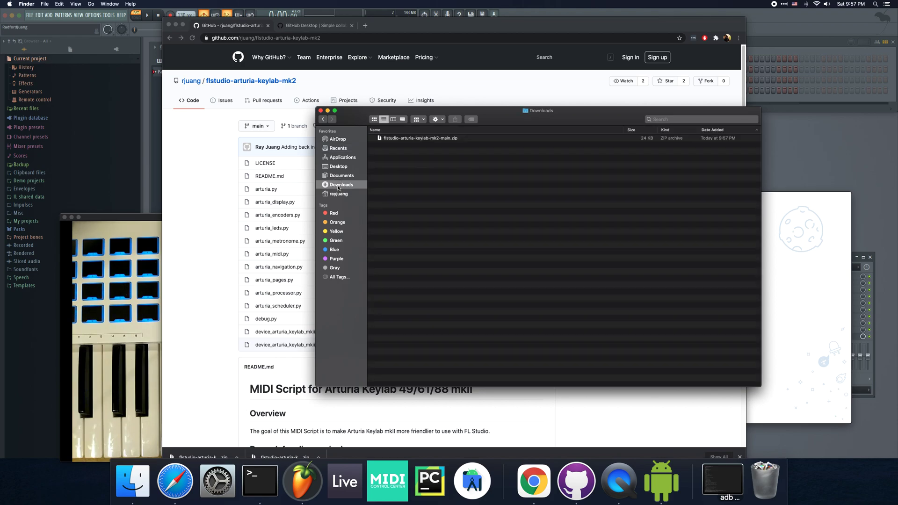
pyautogui.doubleClick(436, 139)
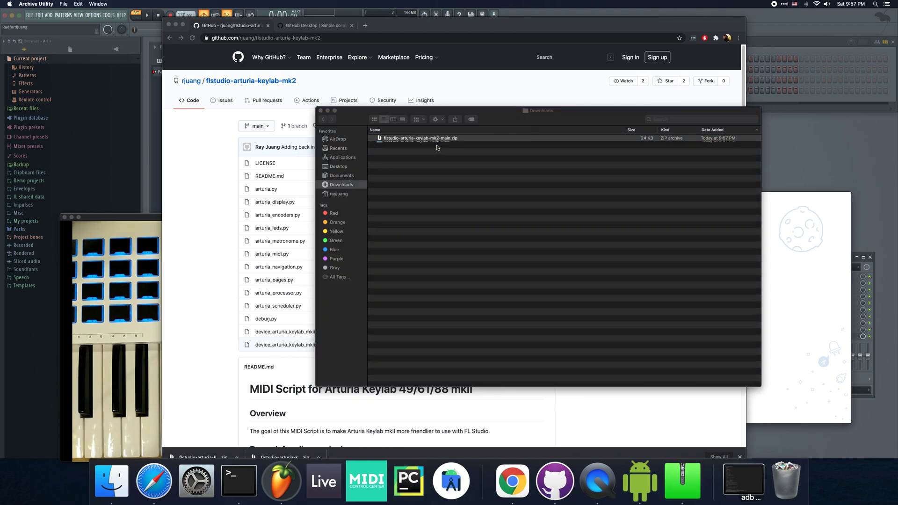
pyautogui.click(372, 144)
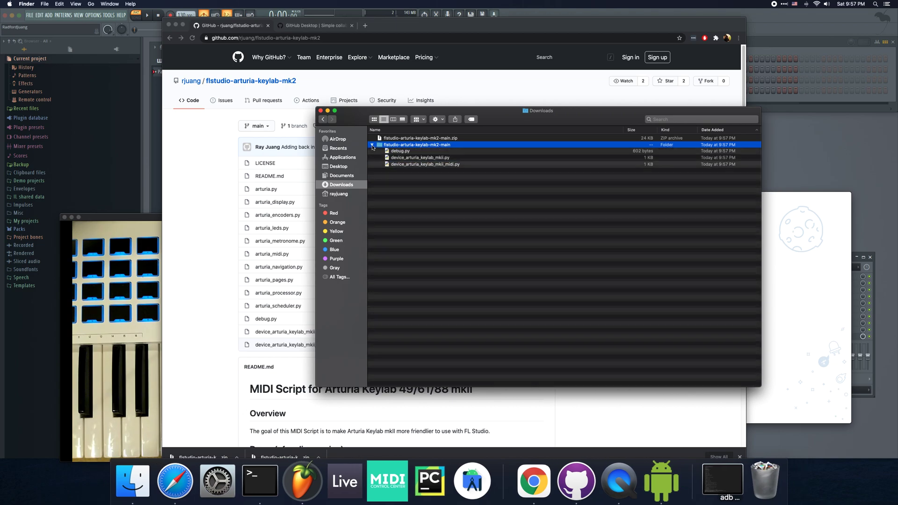
# Step: Start renaming the extracted folder, then cancel and keep its original name
pyautogui.rightClick(407, 146)
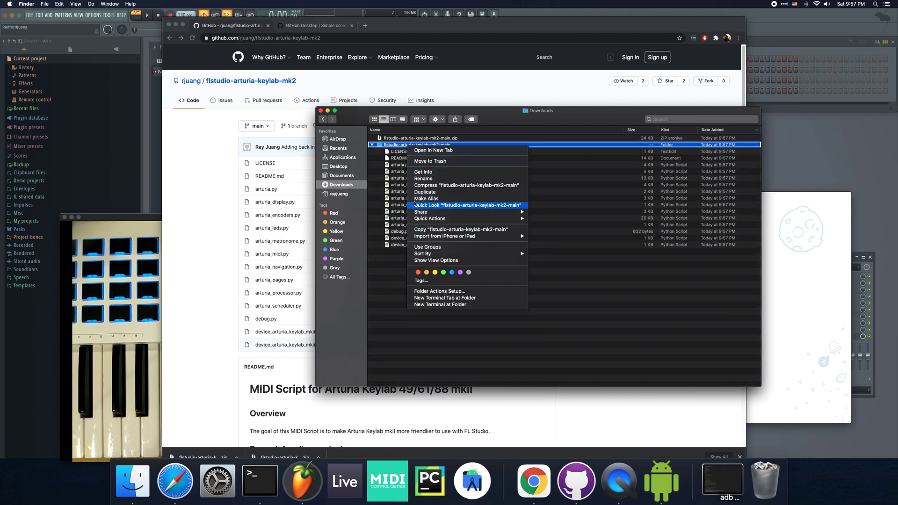
pyautogui.click(396, 296)
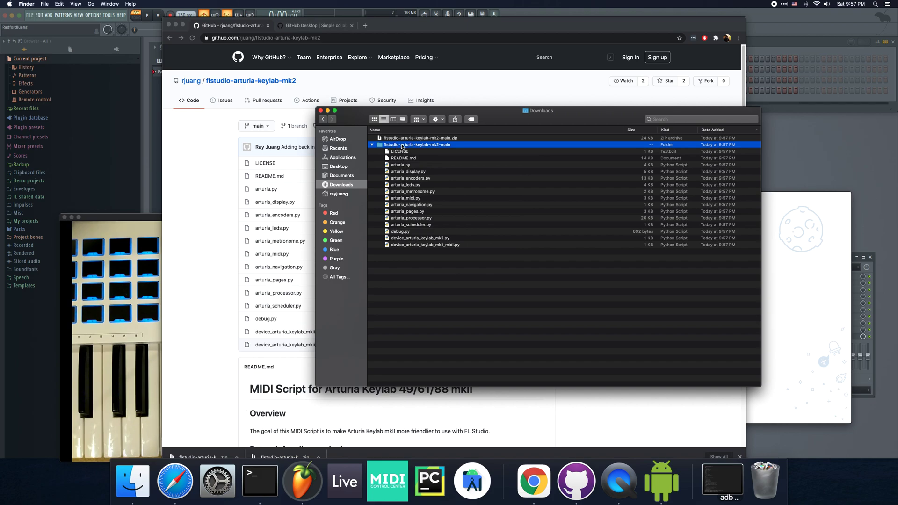
pyautogui.click(402, 145)
pyautogui.click(60, 4)
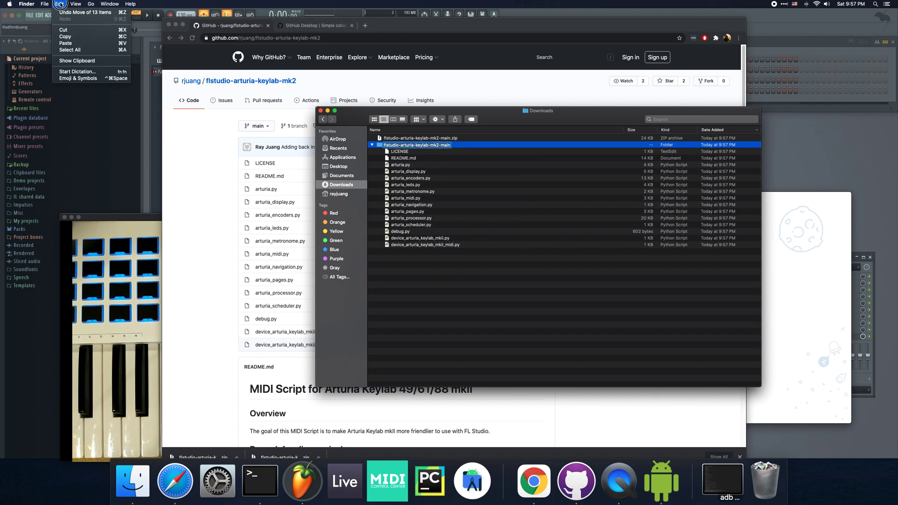
pyautogui.click(68, 33)
pyautogui.press('Return')
# Step: Copy the flstudio-arturia-keylab-mk2-main folder with Edit > Copy
pyautogui.rightClick(398, 145)
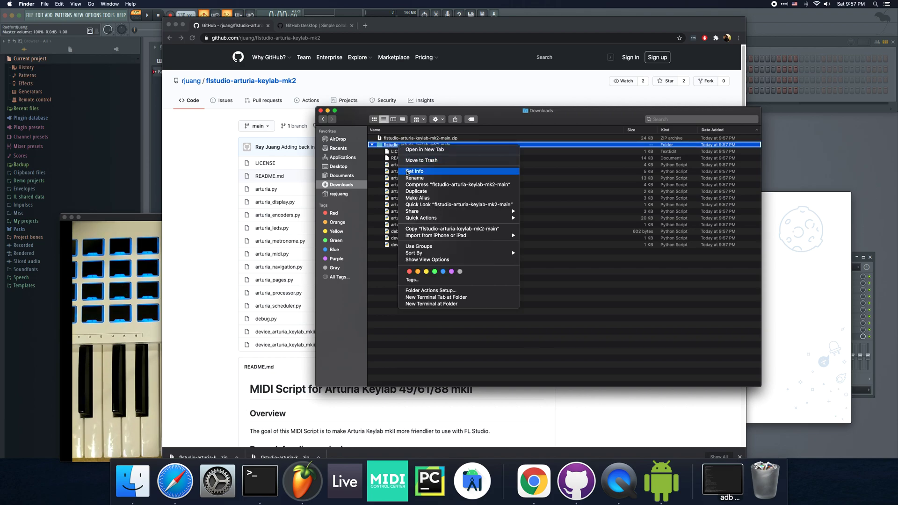
pyautogui.click(608, 294)
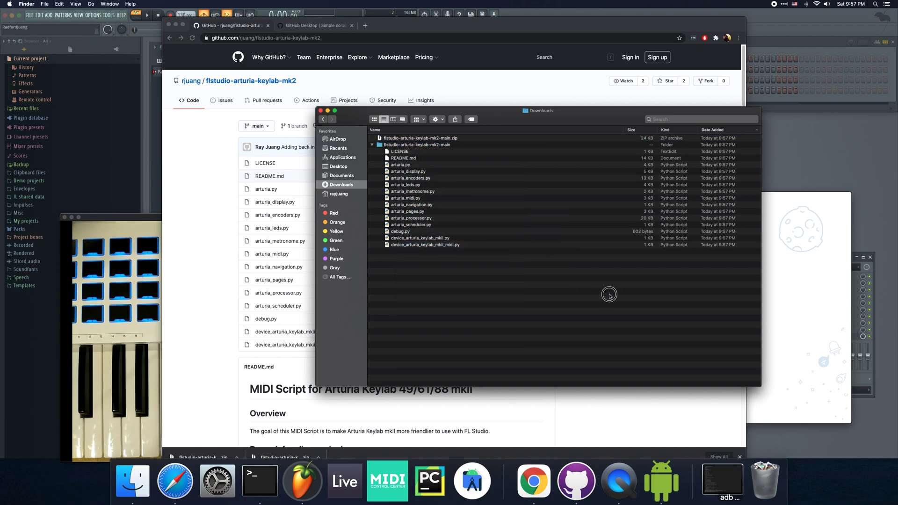
pyautogui.click(59, 4)
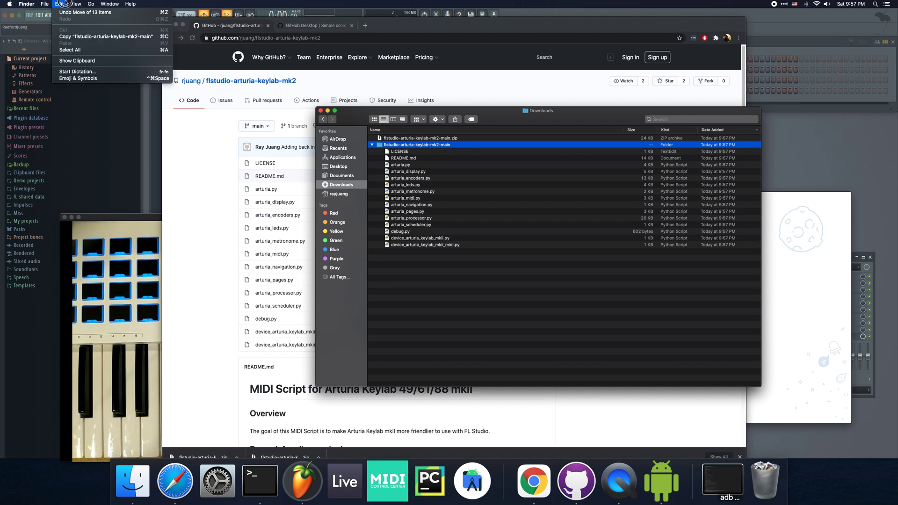
pyautogui.click(80, 37)
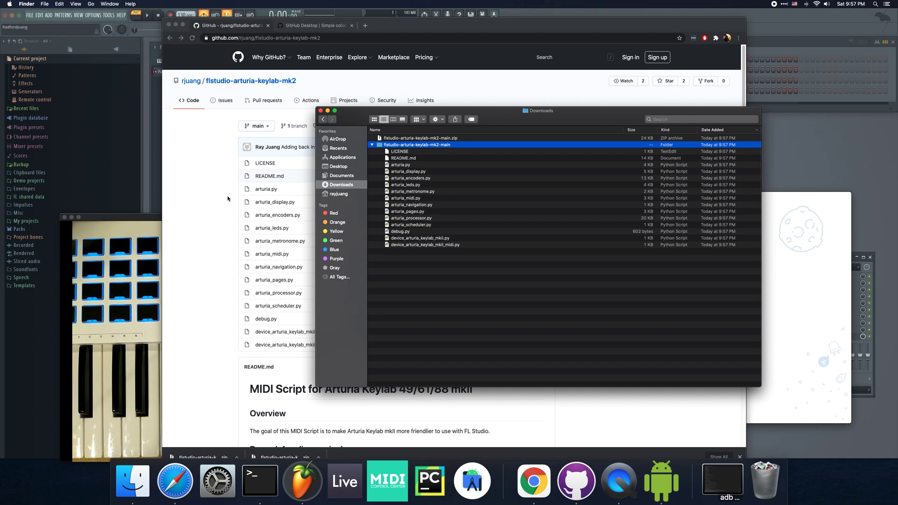
# Step: Go to Documents > Image-Line > FL Studio > Settings > Hardware
pyautogui.click(346, 176)
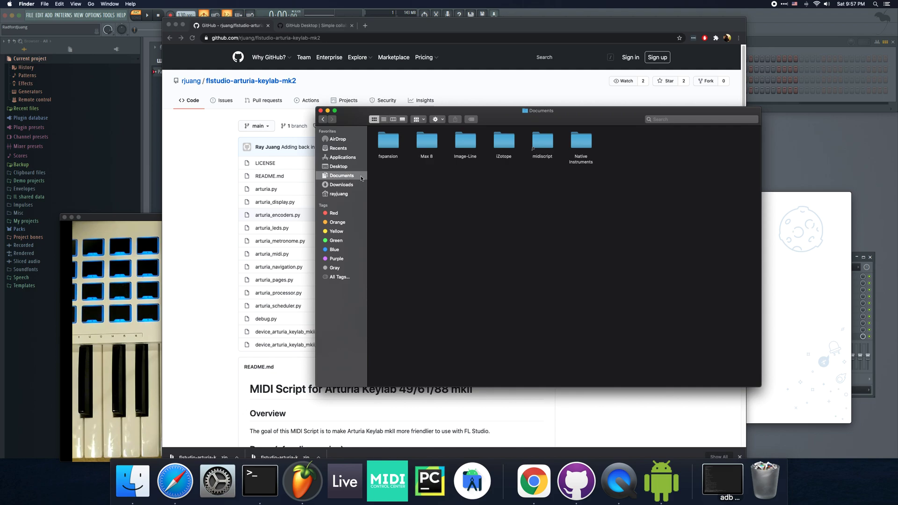
pyautogui.doubleClick(470, 145)
pyautogui.doubleClick(465, 145)
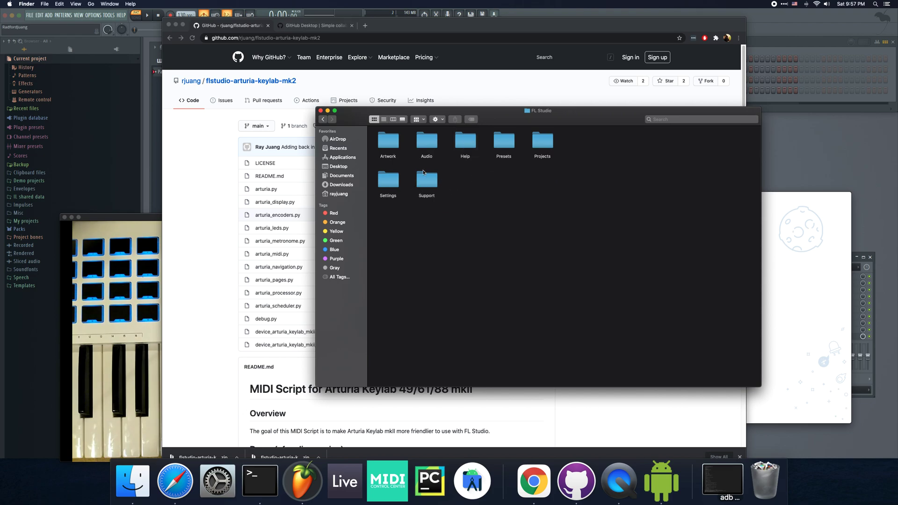
pyautogui.doubleClick(391, 191)
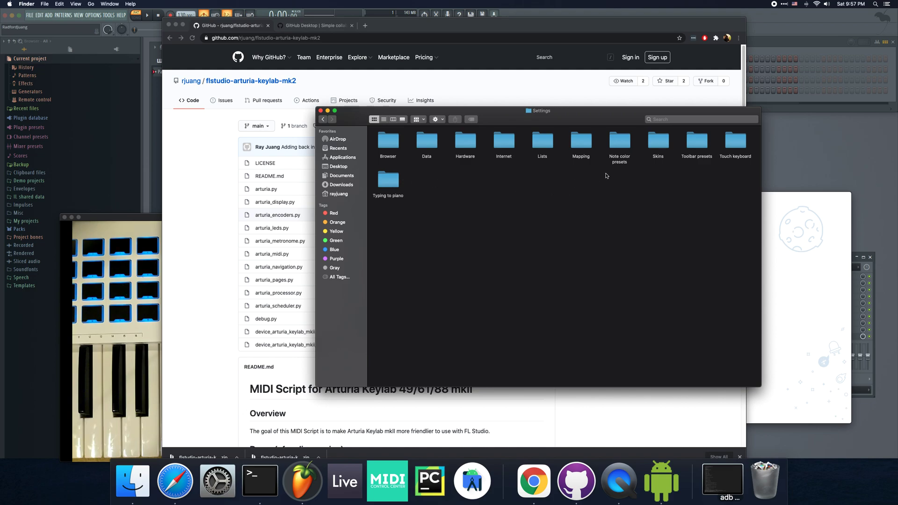
pyautogui.click(465, 141)
pyautogui.doubleClick(464, 141)
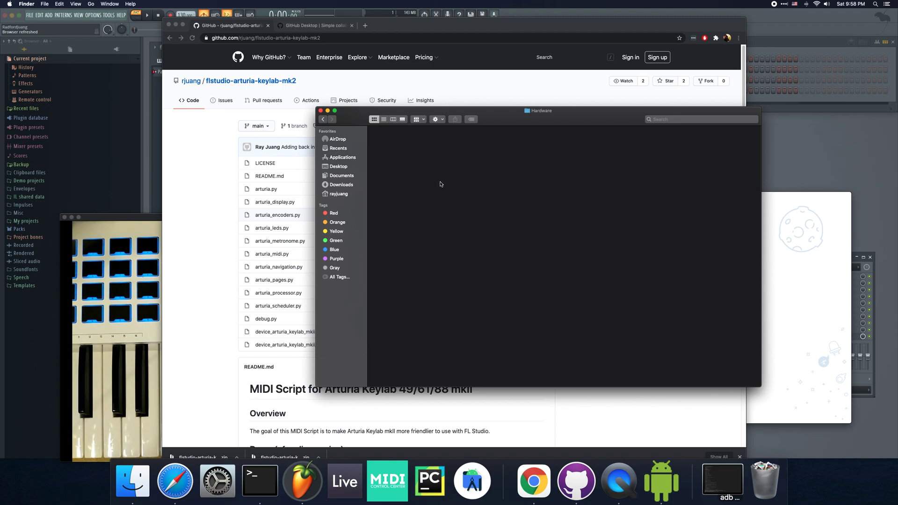
# Step: Paste the flstudio-arturia-keylab-mk2-main folder into Hardware with Paste Item and select it
pyautogui.rightClick(441, 181)
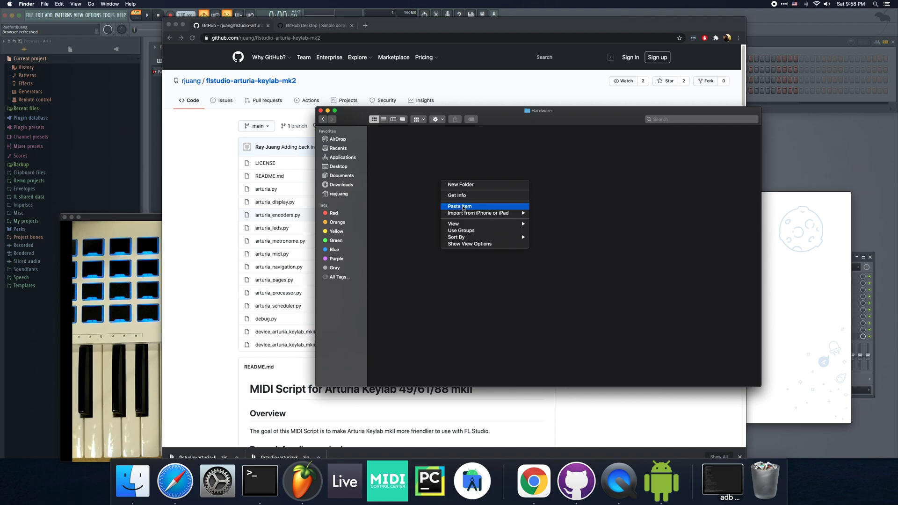
pyautogui.click(463, 207)
pyautogui.click(399, 166)
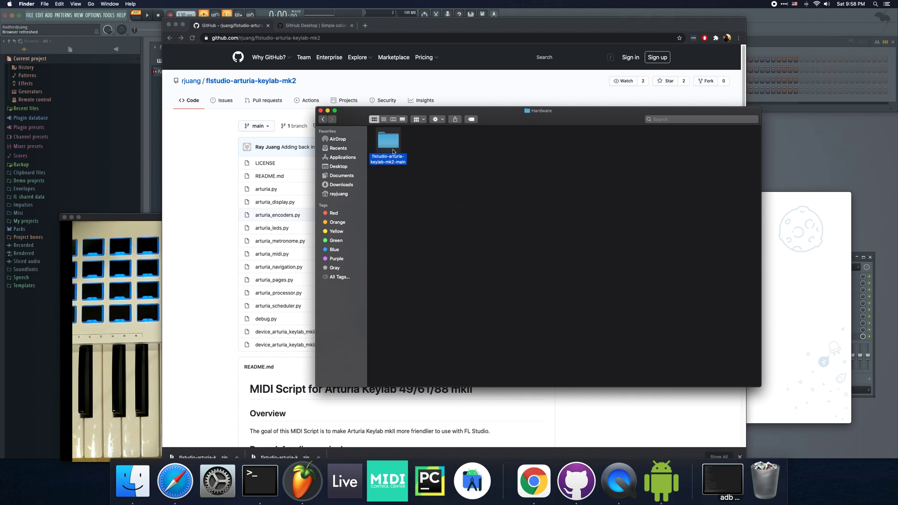
pyautogui.click(446, 204)
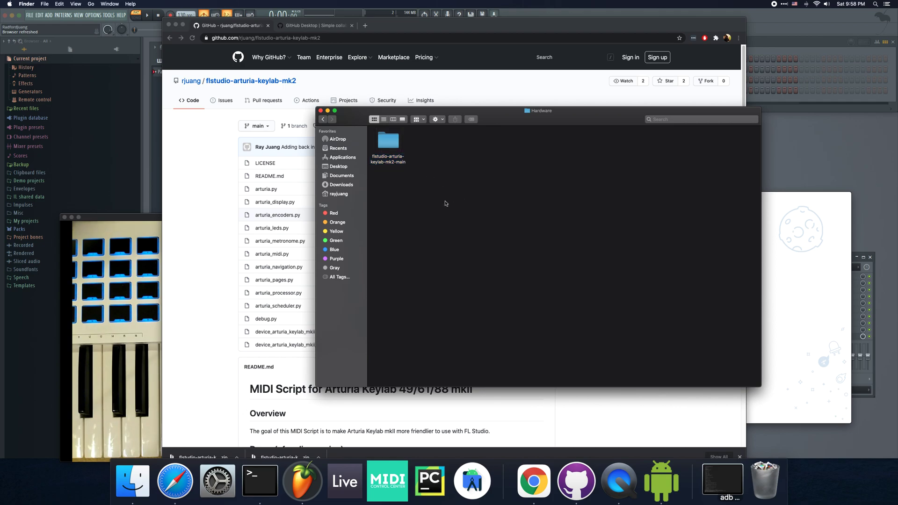
pyautogui.click(394, 148)
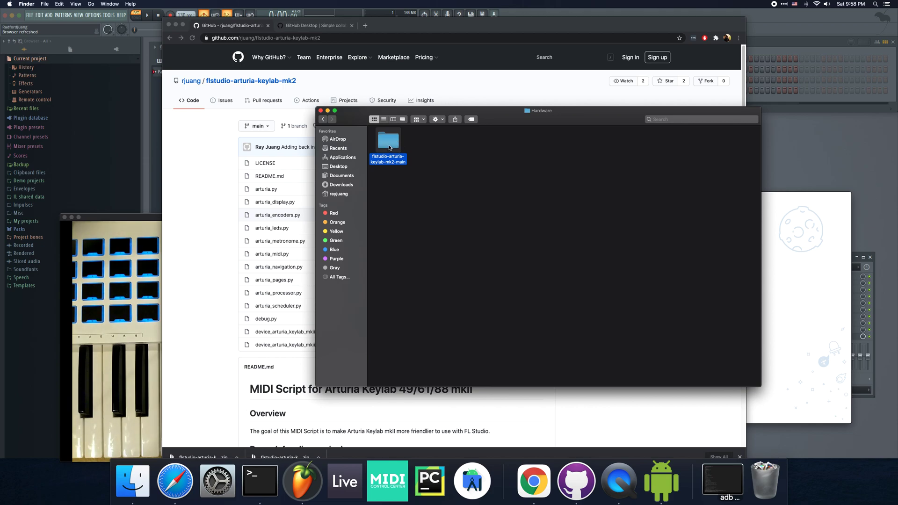
# Step: Open the pasted folder and look over its Python scripts, including debug.py
pyautogui.doubleClick(390, 147)
pyautogui.moveTo(634, 284); pyautogui.dragTo(551, 238)
pyautogui.click(394, 182)
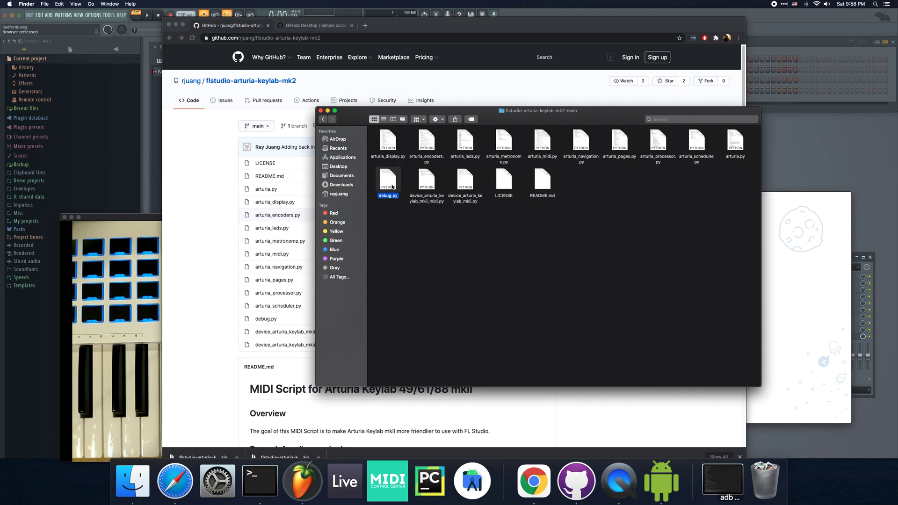
pyautogui.click(411, 240)
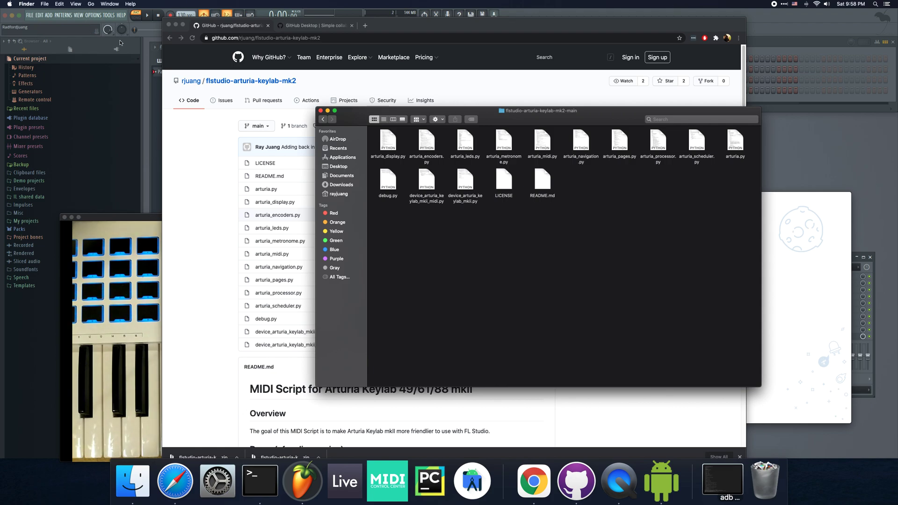
# Step: Bring FL Studio forward and open Options > MIDI settings
pyautogui.click(135, 33)
pyautogui.click(93, 15)
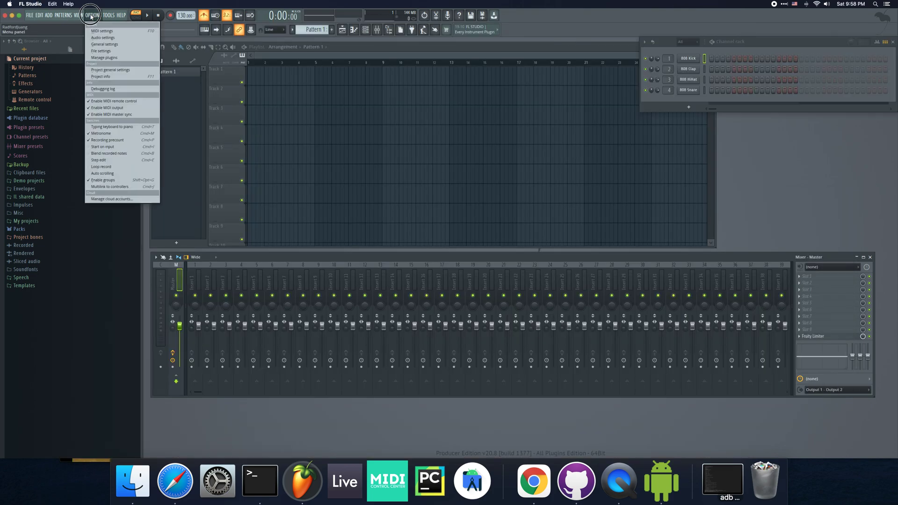
pyautogui.click(105, 30)
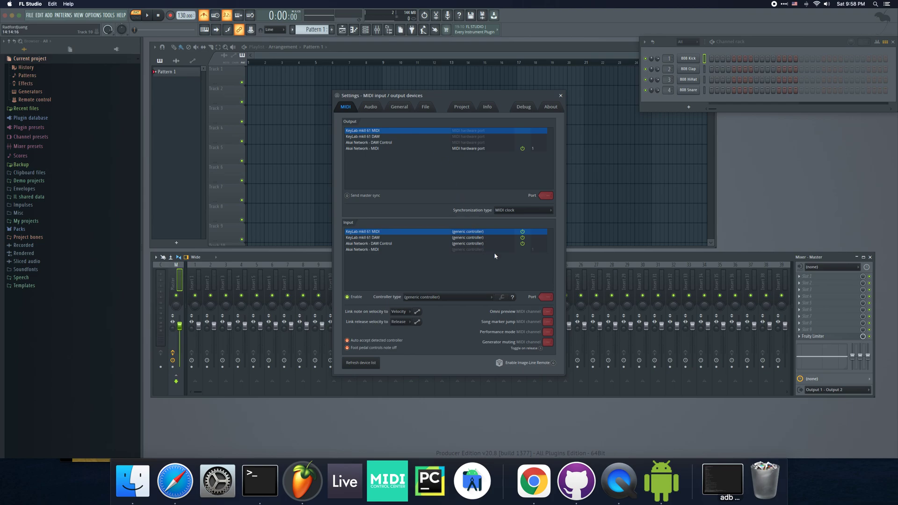
pyautogui.click(412, 233)
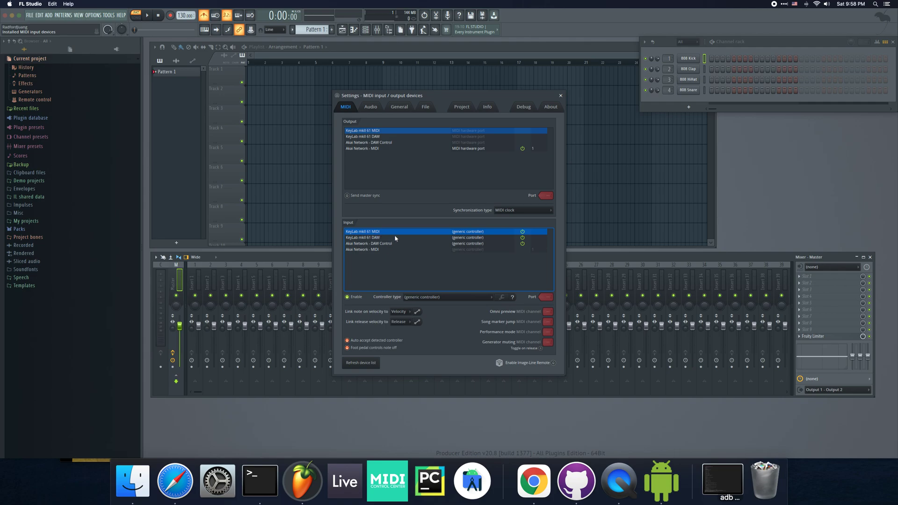
# Step: Check the controller types of the KeyLab mkII 61 DAW and MIDI inputs, then close settings
pyautogui.click(379, 238)
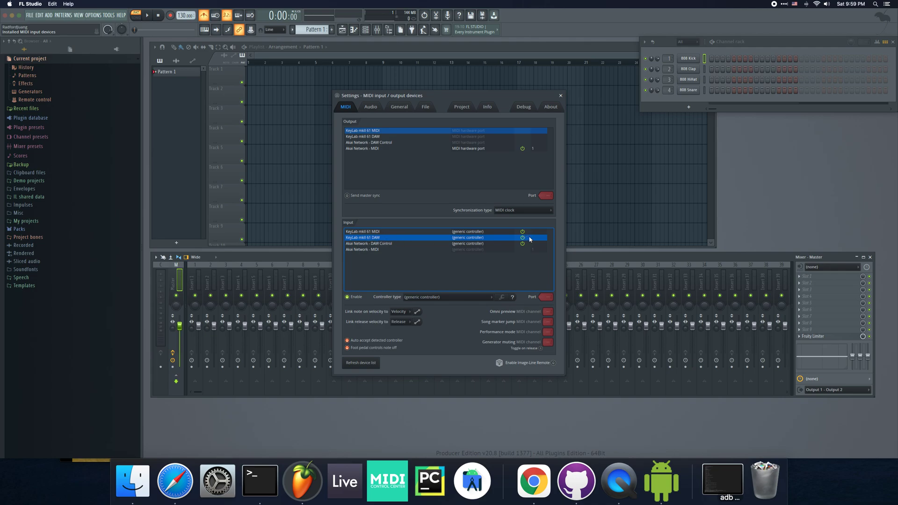
pyautogui.click(471, 232)
pyautogui.click(393, 238)
pyautogui.click(490, 297)
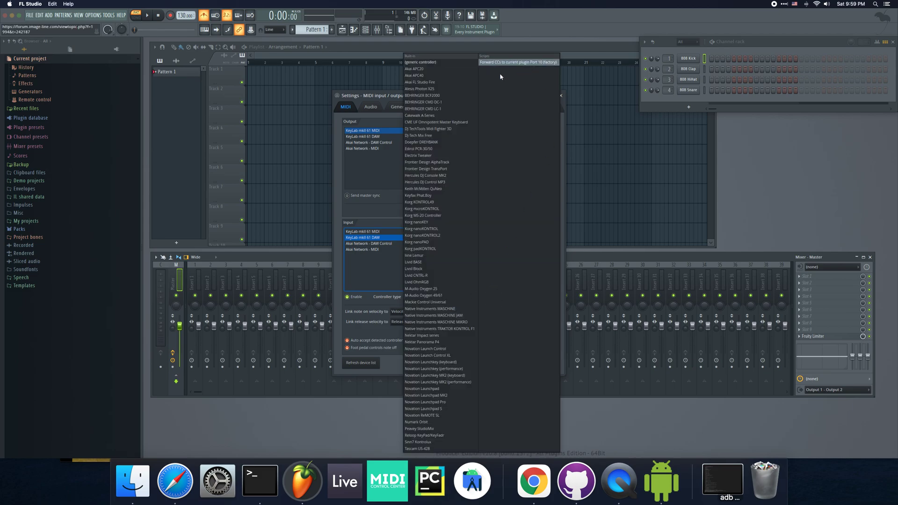
pyautogui.click(518, 318)
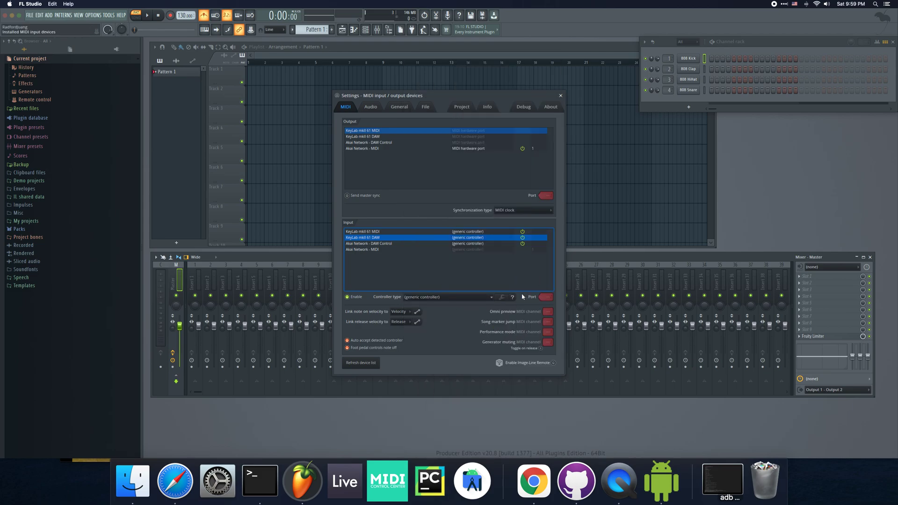
pyautogui.click(561, 96)
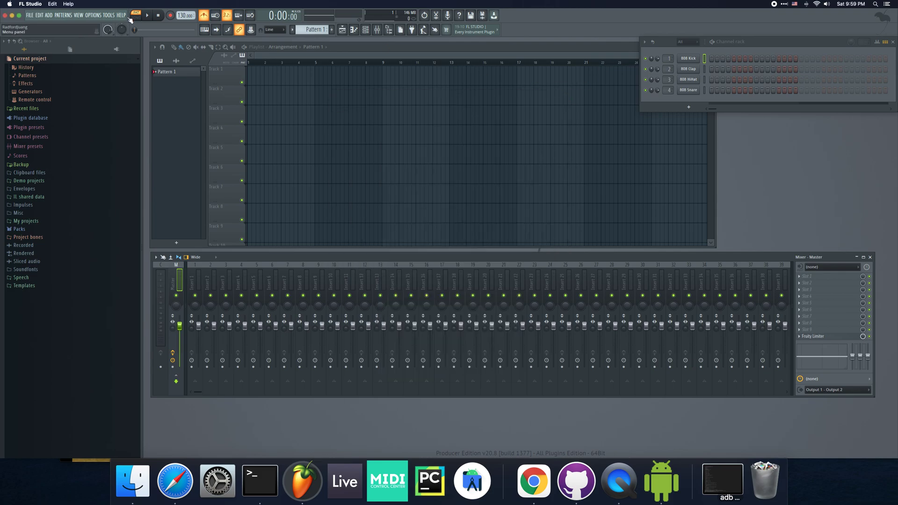
pyautogui.click(30, 15)
# Step: Exit and relaunch FL Studio, then open its MIDI settings
pyautogui.click(35, 155)
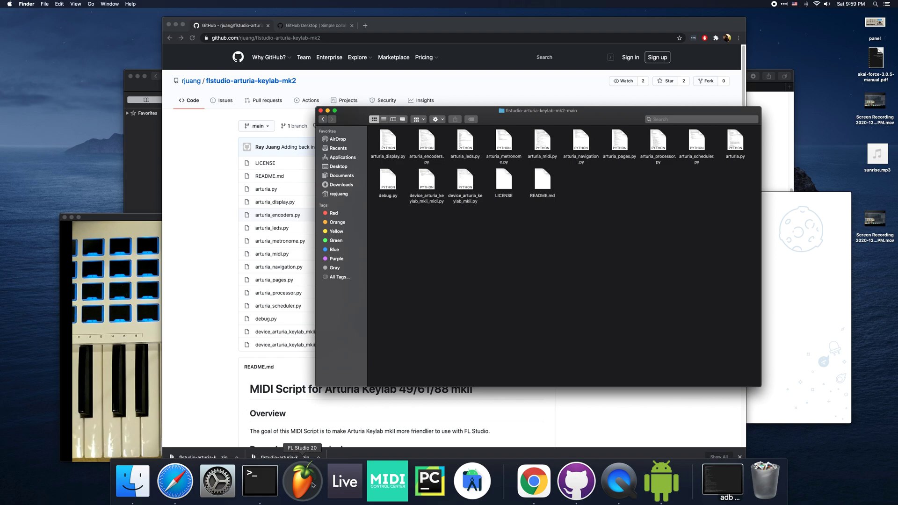
pyautogui.click(310, 491)
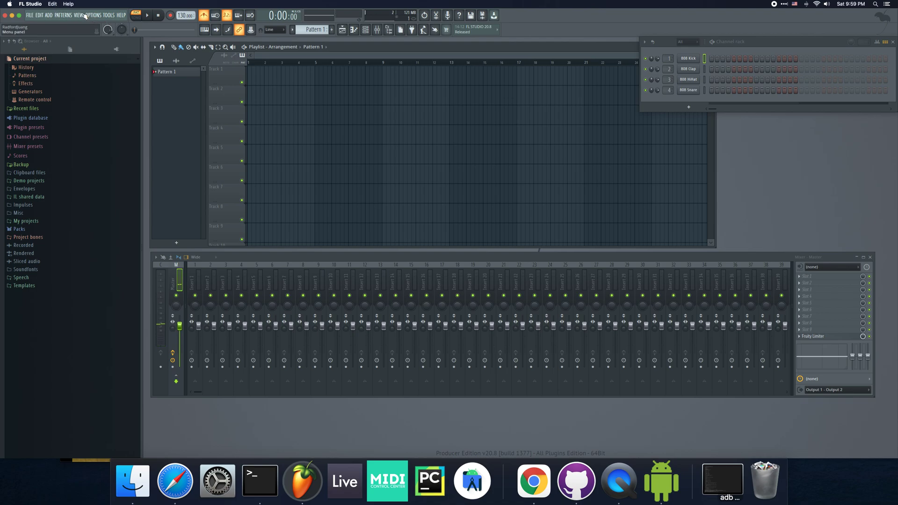
pyautogui.click(88, 15)
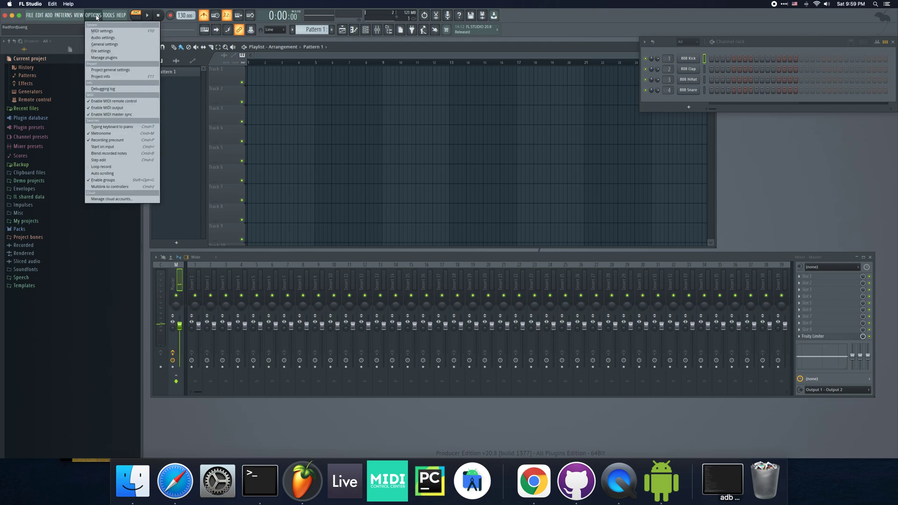
pyautogui.click(103, 32)
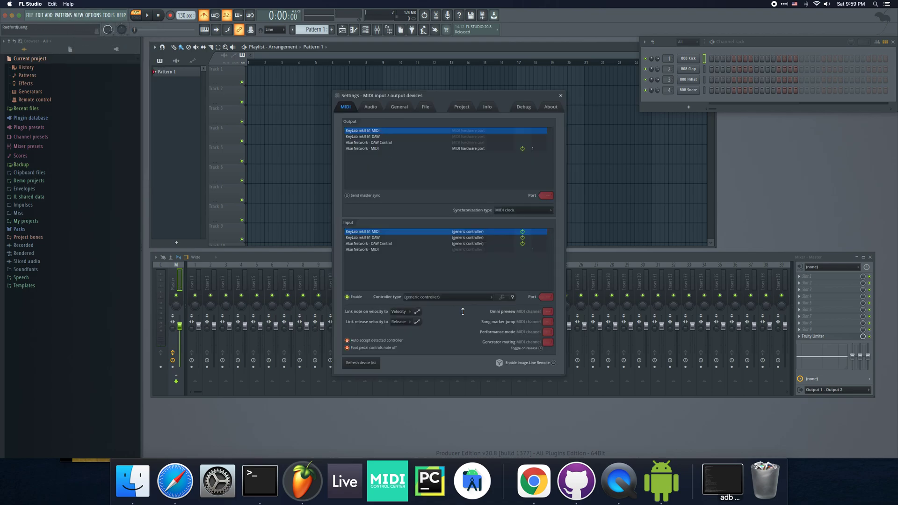
# Step: Assign the Arturia Keylab mkII DAW and MIDI (user) scripts to the matching KeyLab mkII 61 inputs
pyautogui.click(462, 280)
pyautogui.click(416, 296)
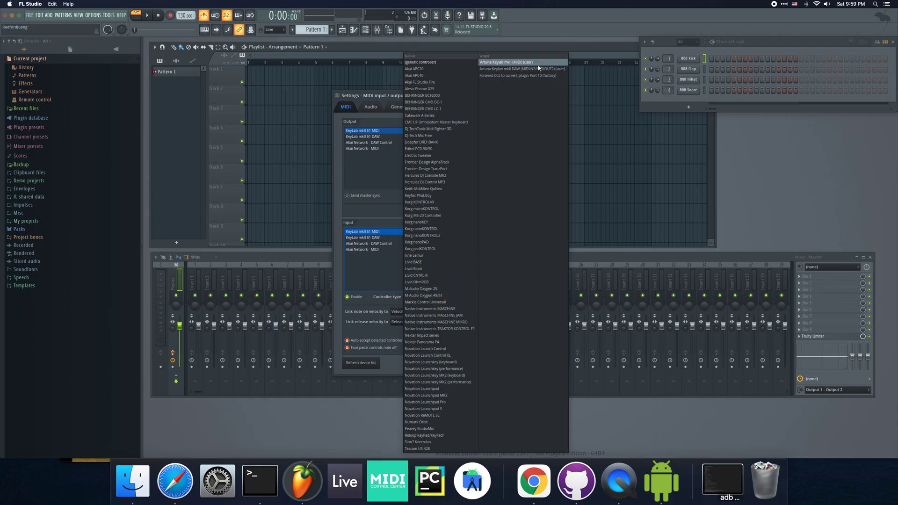
pyautogui.click(377, 238)
pyautogui.click(379, 239)
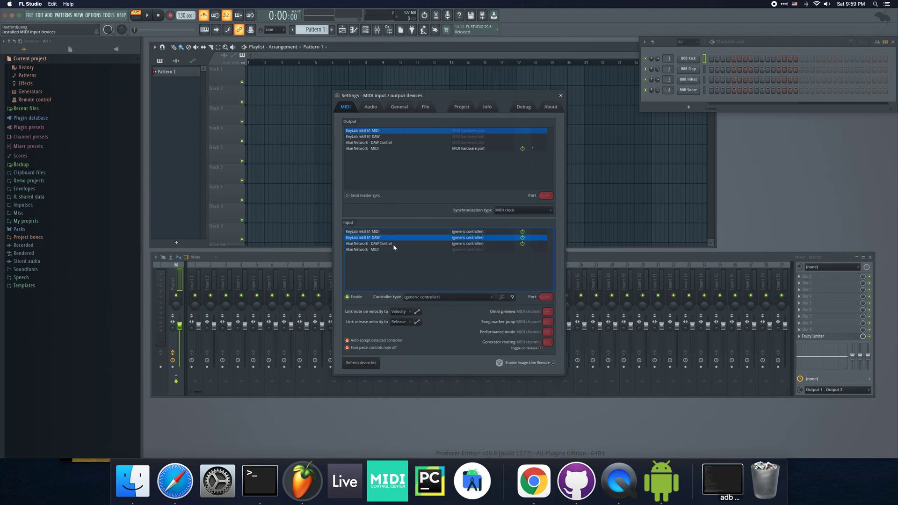
pyautogui.click(439, 298)
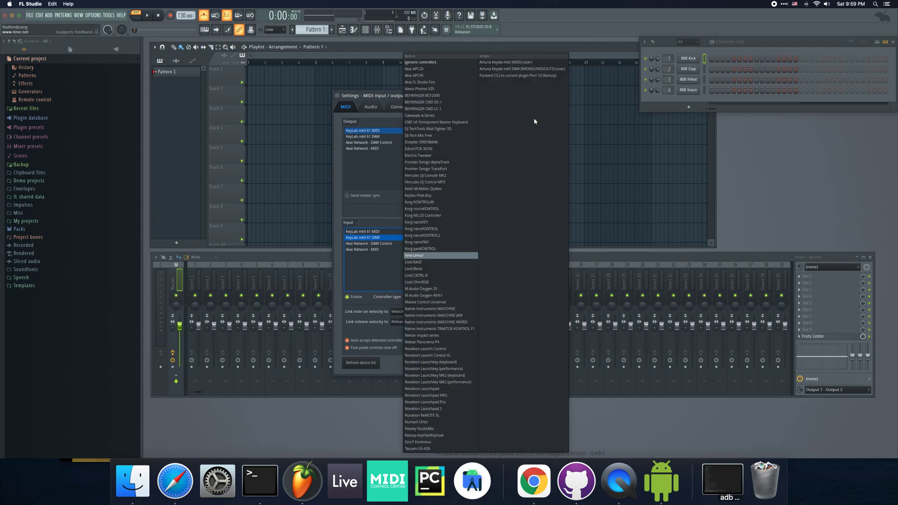
pyautogui.click(552, 70)
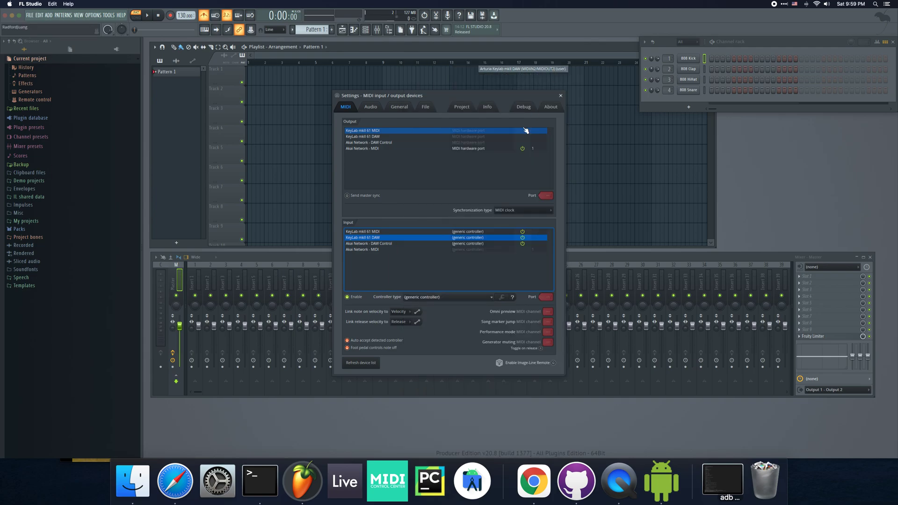
pyautogui.click(394, 232)
pyautogui.click(464, 298)
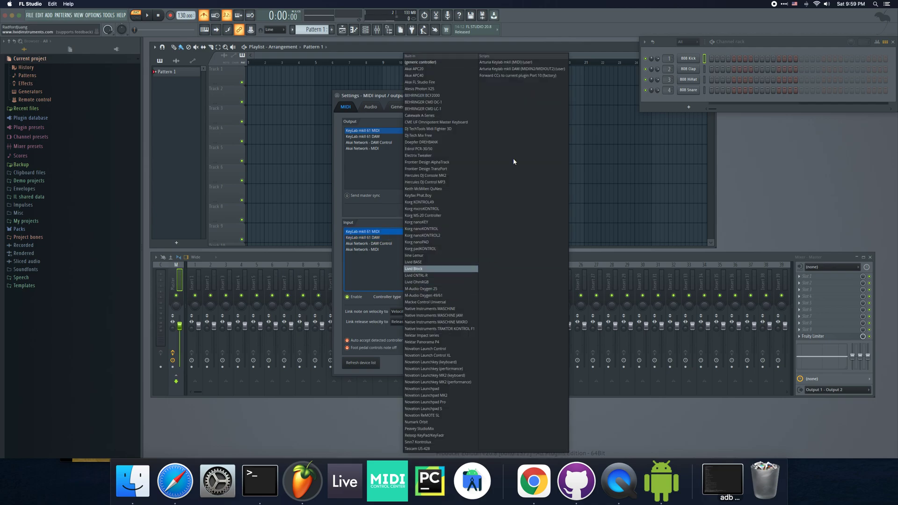
pyautogui.click(527, 63)
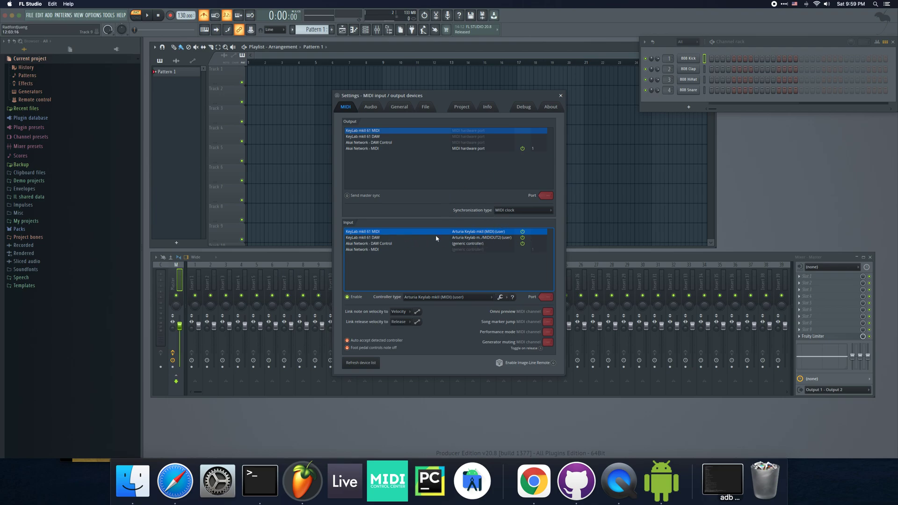
# Step: Set the KeyLab DAW input to port 2 and the MIDI input to port 1
pyautogui.click(512, 238)
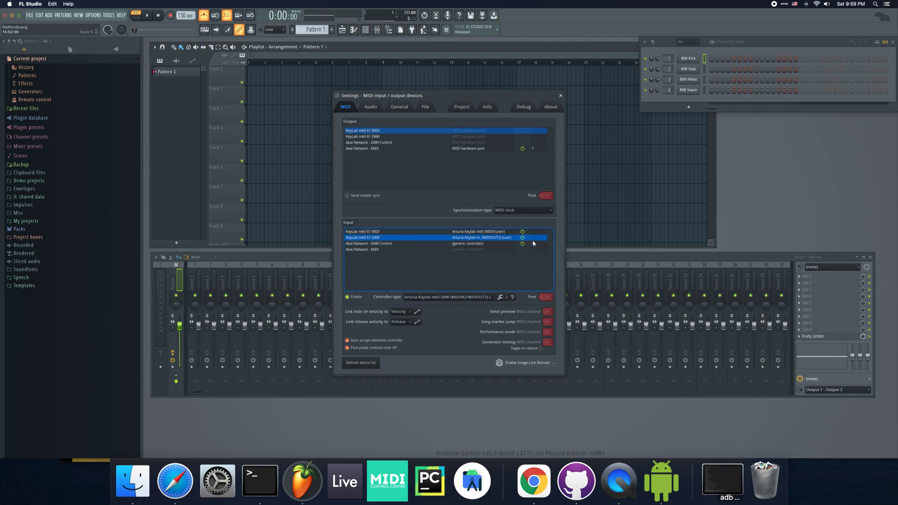
pyautogui.moveTo(546, 297); pyautogui.dragTo(546, 239)
pyautogui.click(538, 232)
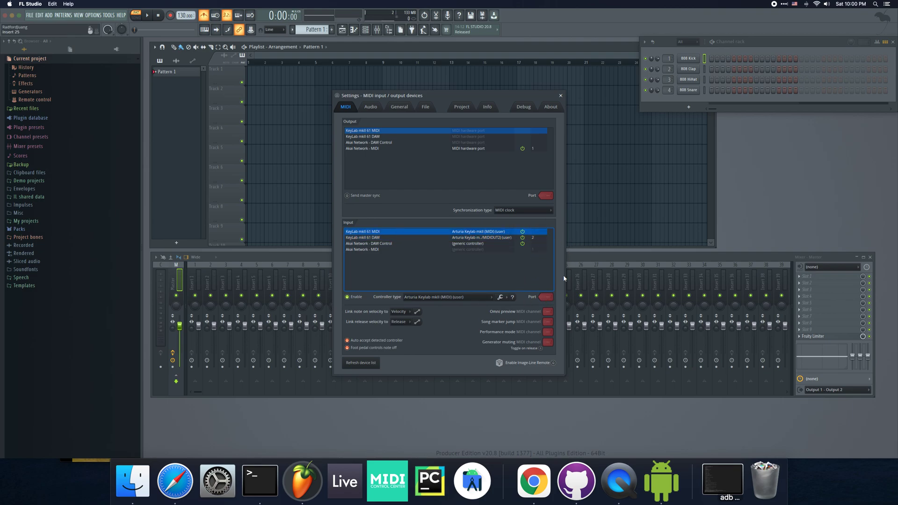
pyautogui.moveTo(546, 297); pyautogui.dragTo(544, 293)
# Step: Close MIDI settings and place the phone's KeyLab camera view over the 808 Kick piano roll
pyautogui.click(561, 96)
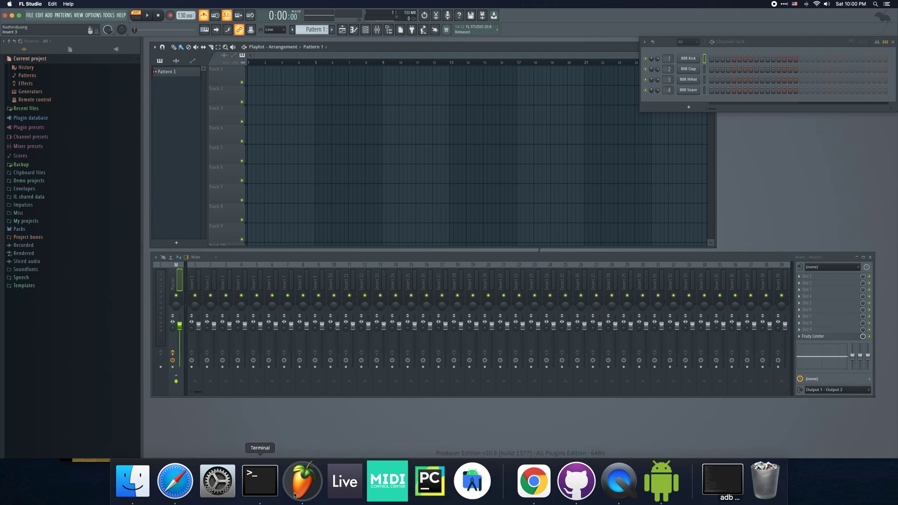
pyautogui.click(660, 481)
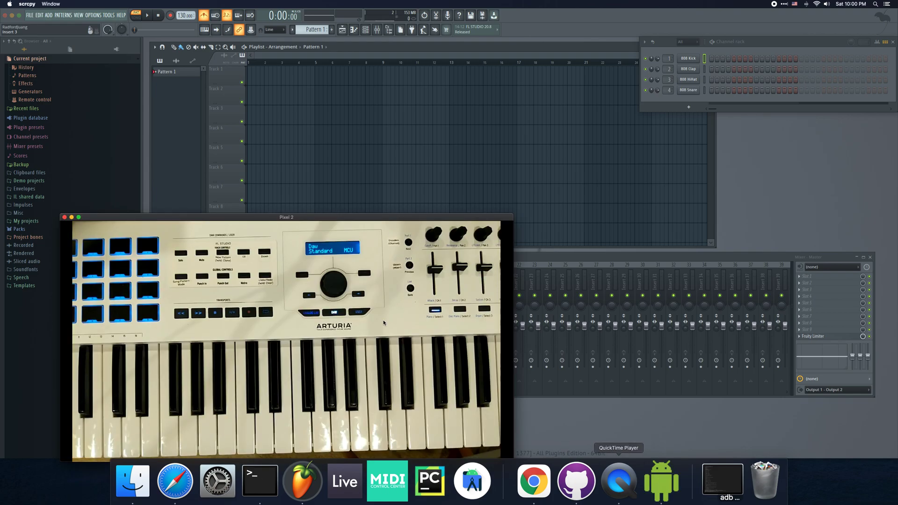
pyautogui.click(91, 15)
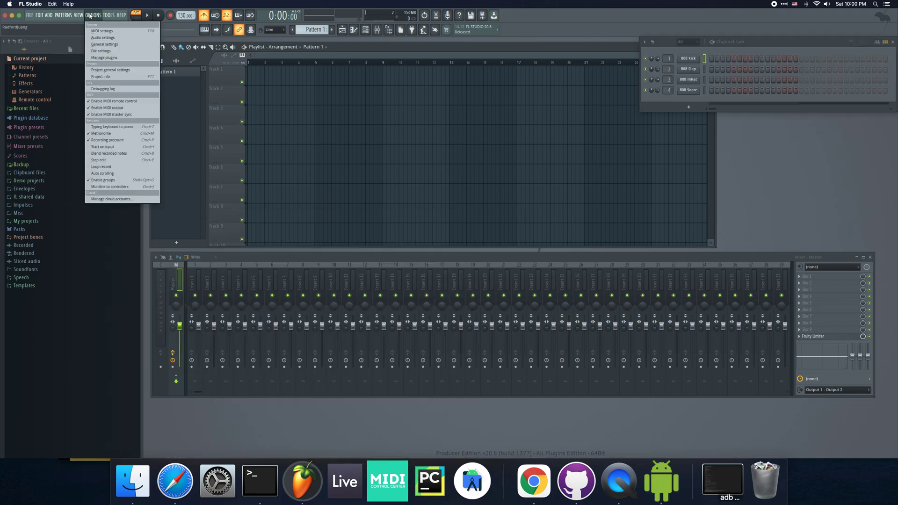
pyautogui.click(661, 480)
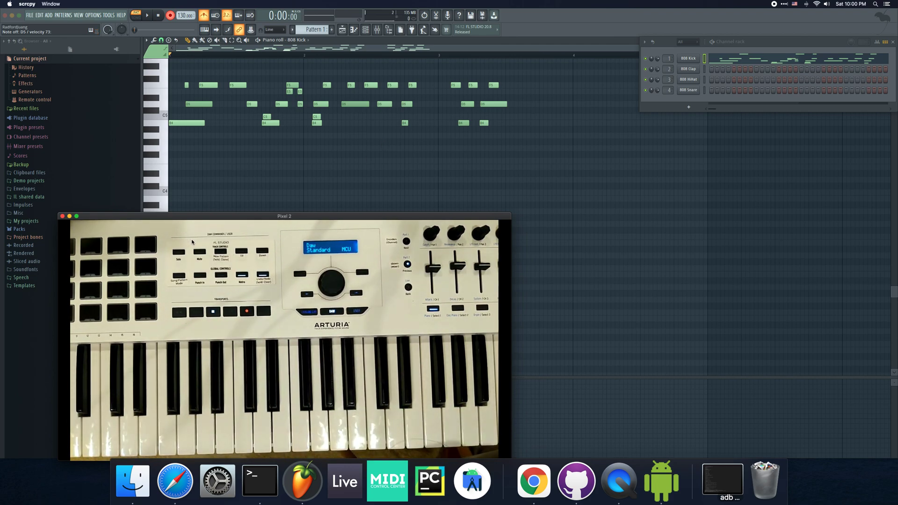
pyautogui.moveTo(211, 218); pyautogui.dragTo(219, 215)
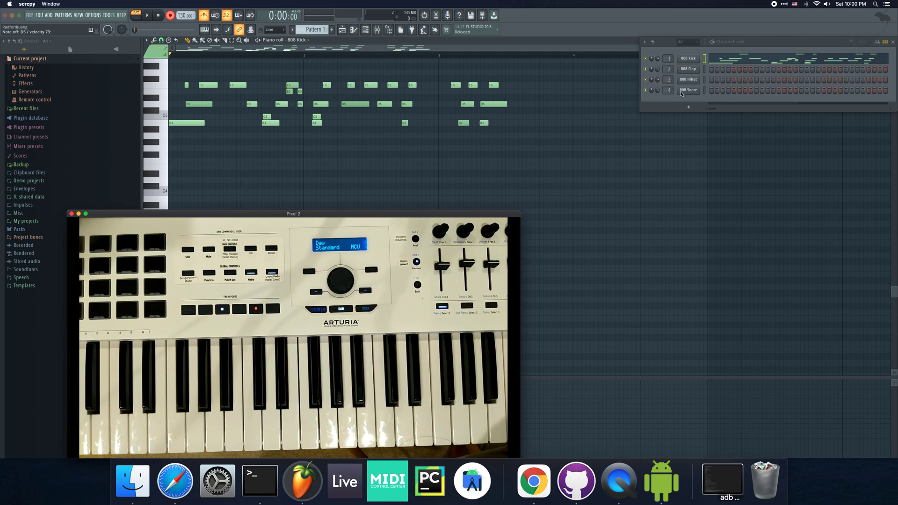
# Step: Choose Arturia Keylab mkII (MIDI) (user) as the KeyLab MIDI input's controller type, then close settings
pyautogui.click(755, 41)
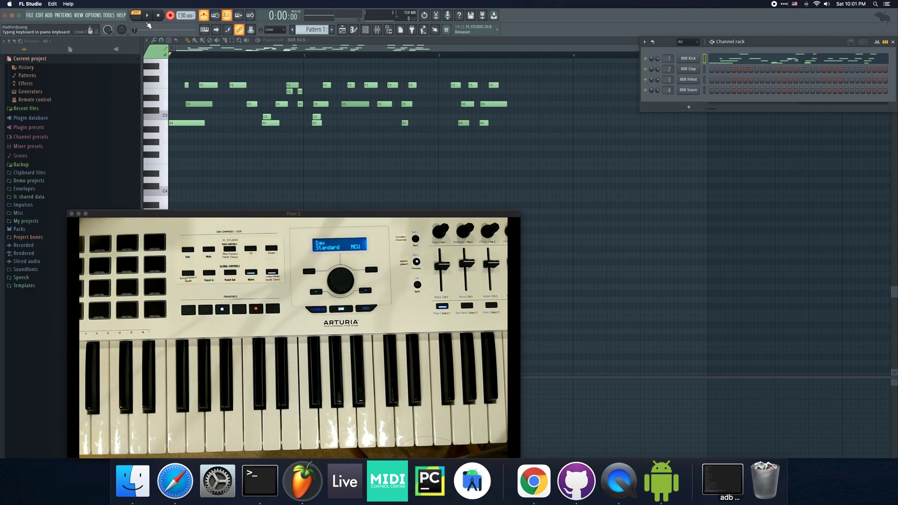
pyautogui.click(95, 15)
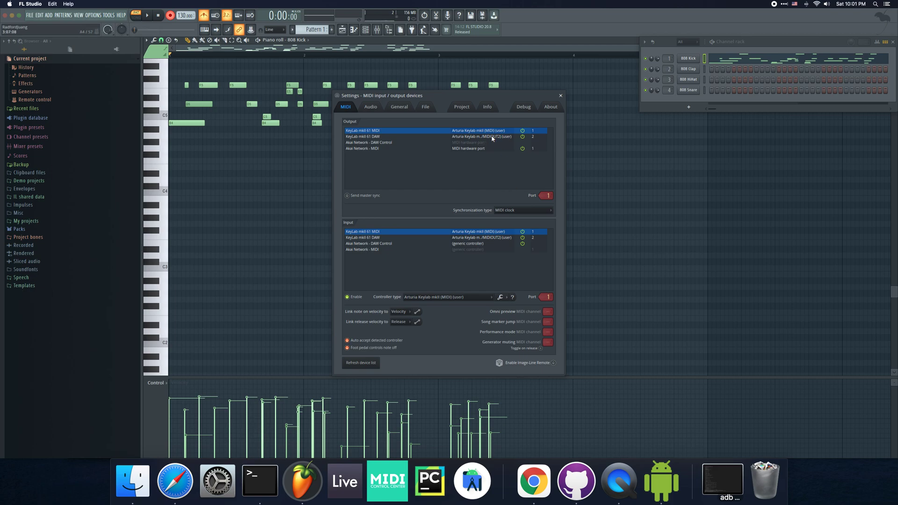
pyautogui.click(472, 297)
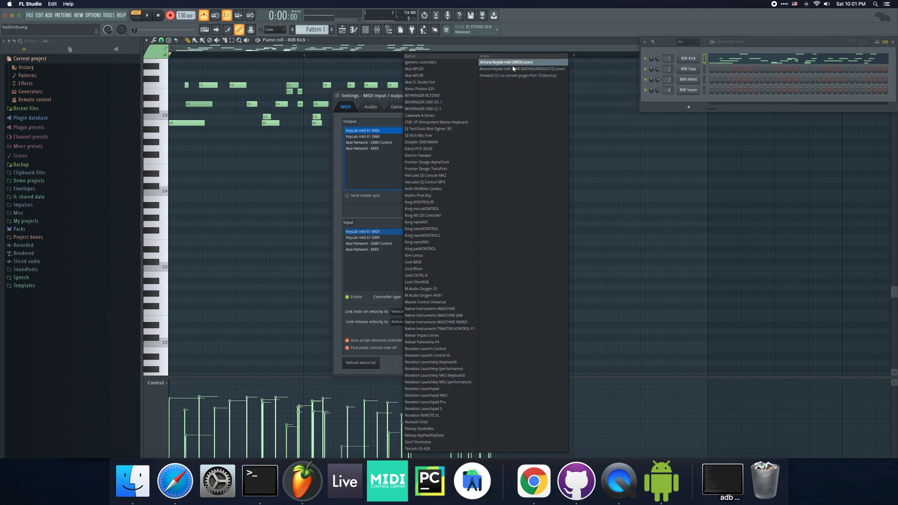
pyautogui.click(527, 62)
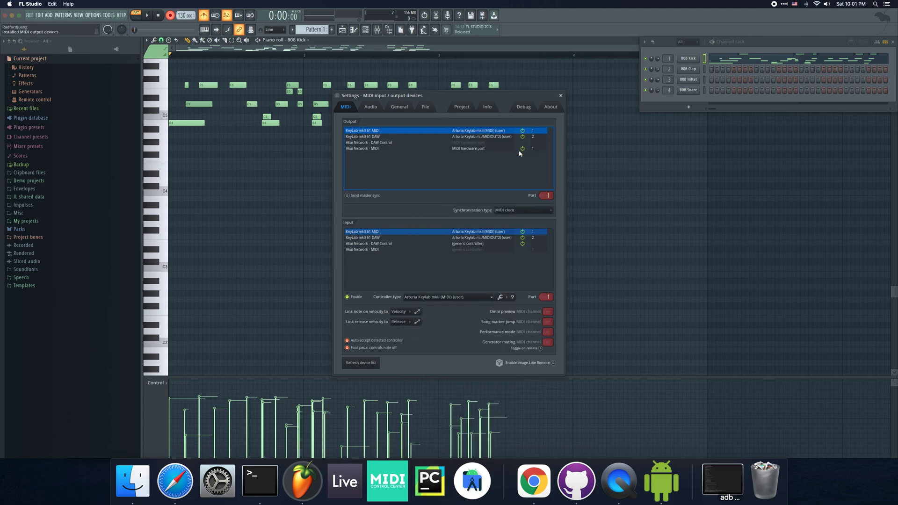
pyautogui.click(561, 95)
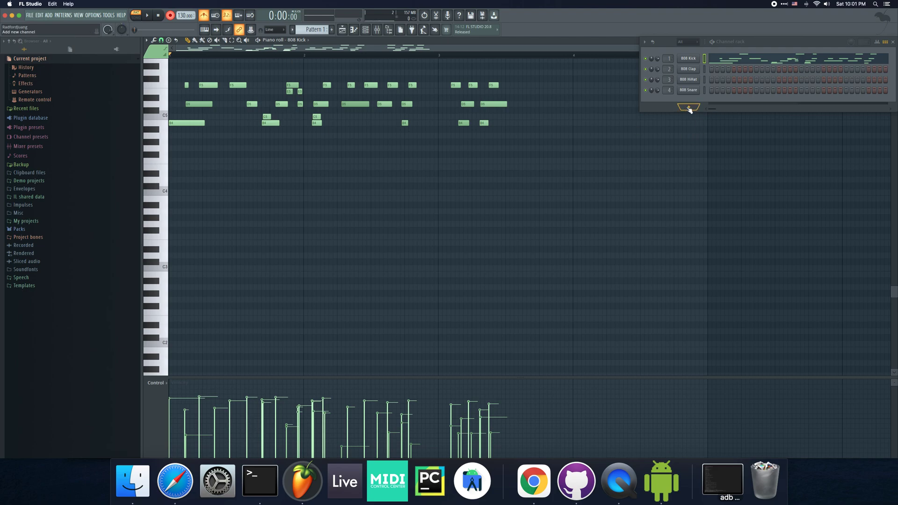
# Step: Add an Analog Lab 4 channel from the Channel rack's + list and raise the phone camera view above it
pyautogui.click(689, 107)
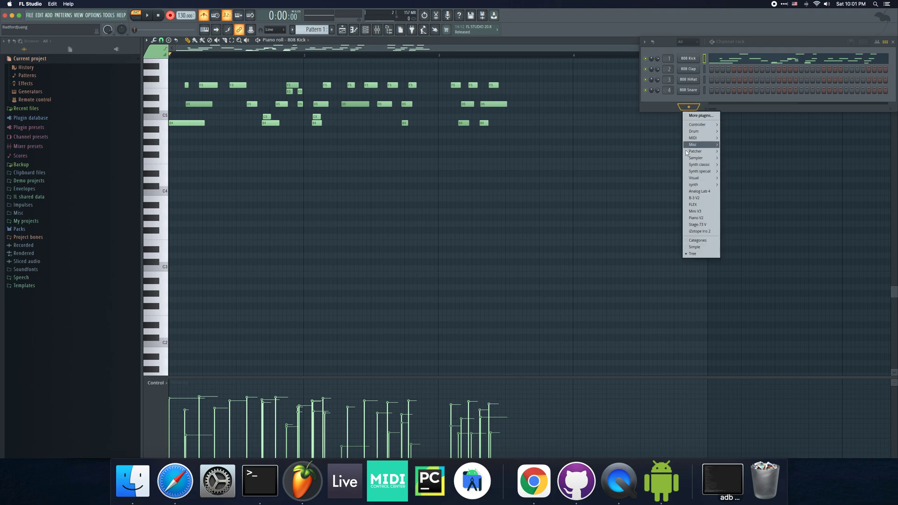
pyautogui.click(700, 191)
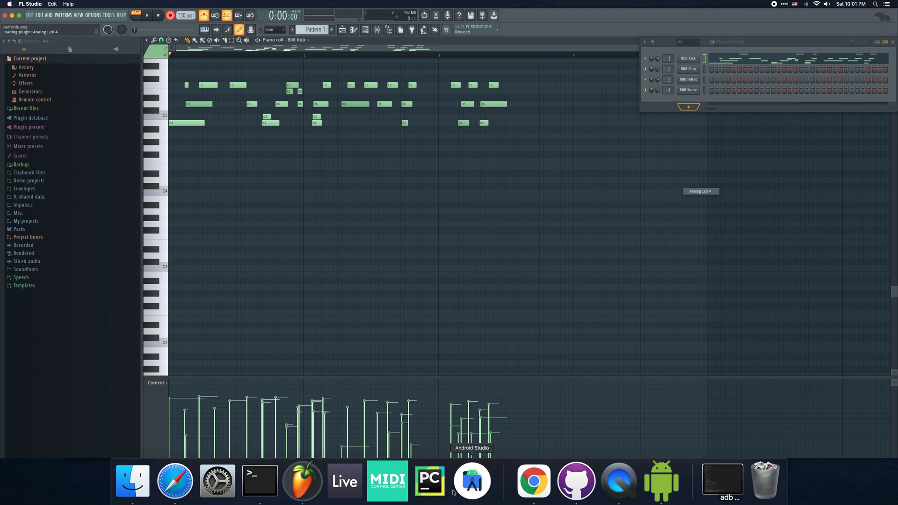
pyautogui.click(661, 482)
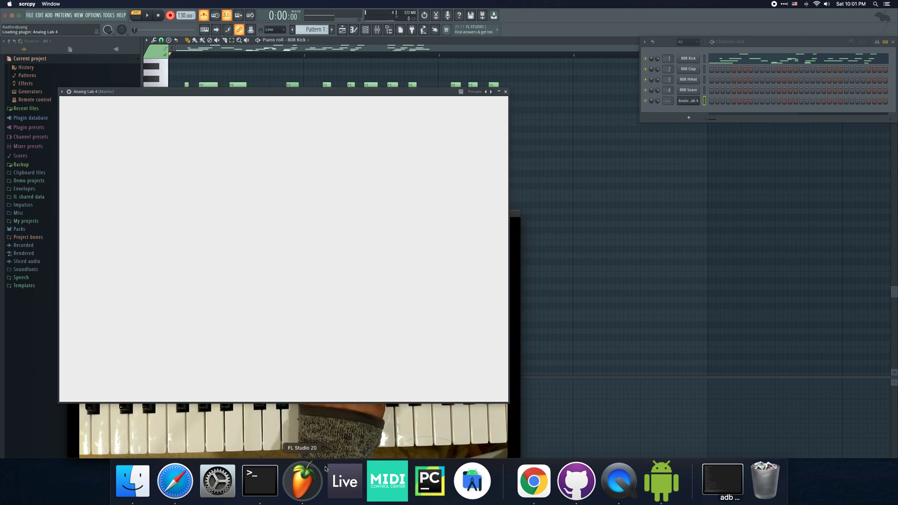
pyautogui.click(333, 437)
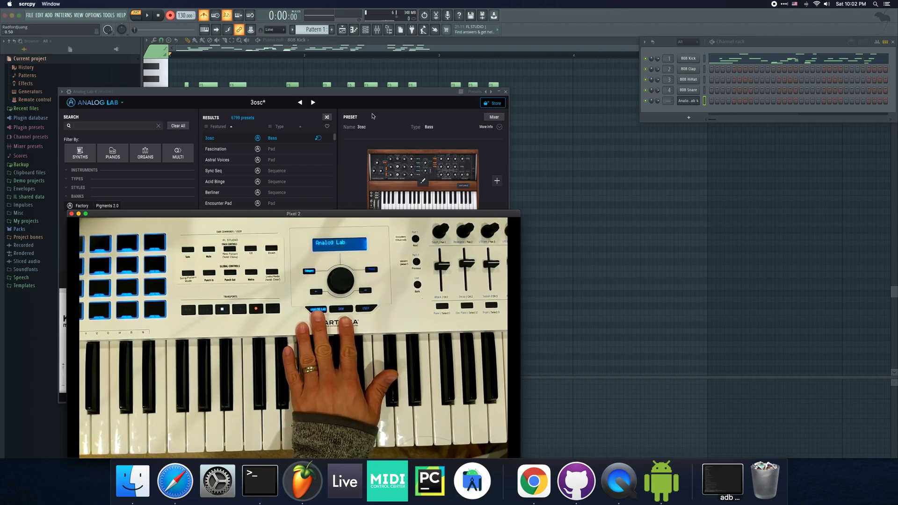
# Step: Set Analog Lab 4's wrapper MIDI input port to 10, then drag its window to the right
pyautogui.click(372, 93)
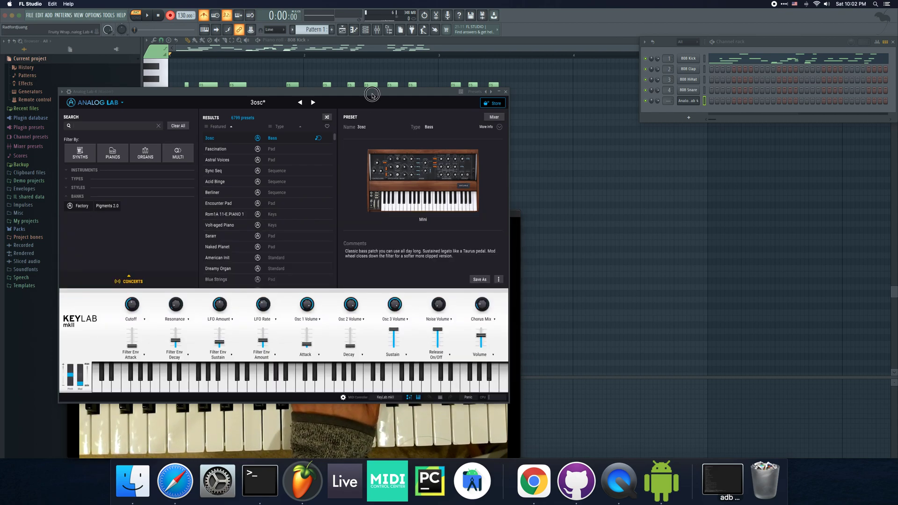
pyautogui.click(69, 91)
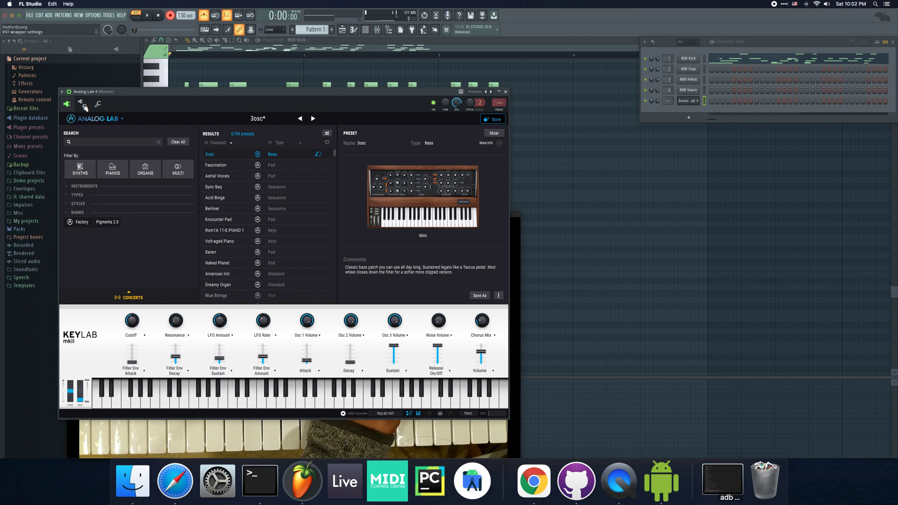
pyautogui.click(84, 106)
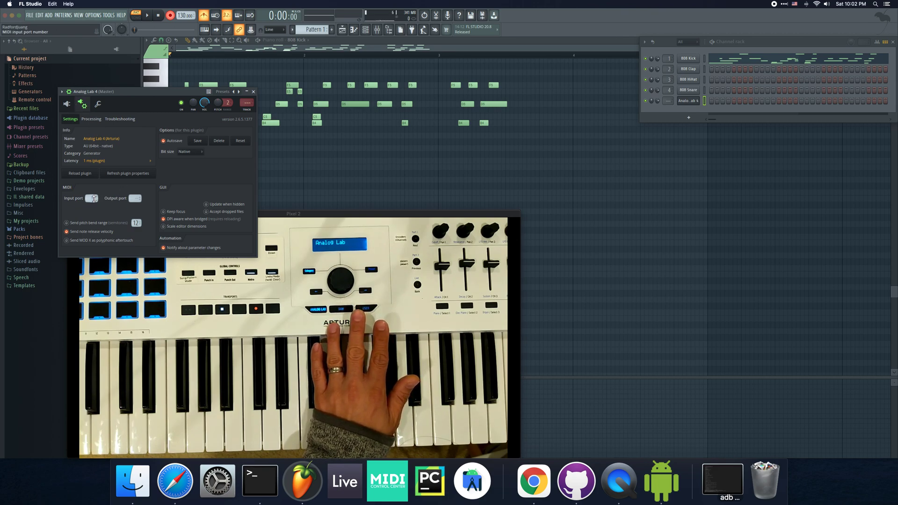
pyautogui.moveTo(93, 198); pyautogui.dragTo(98, 203)
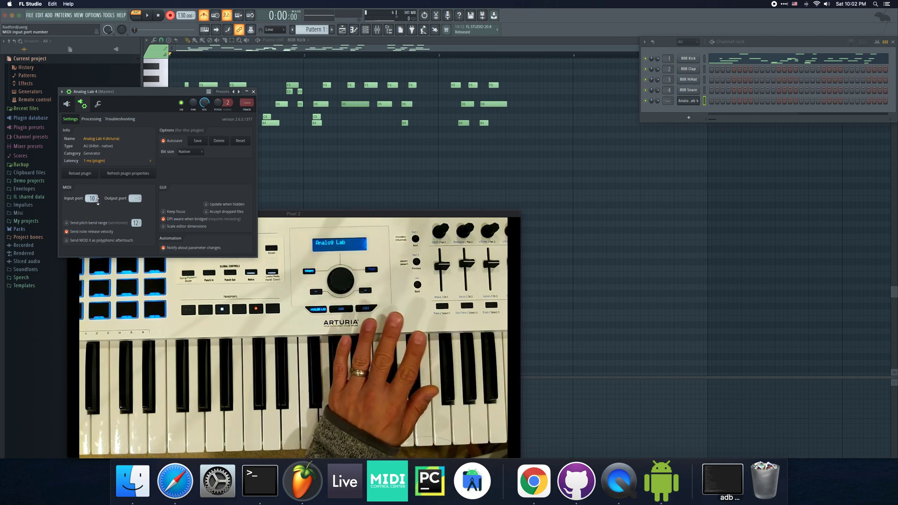
pyautogui.click(68, 105)
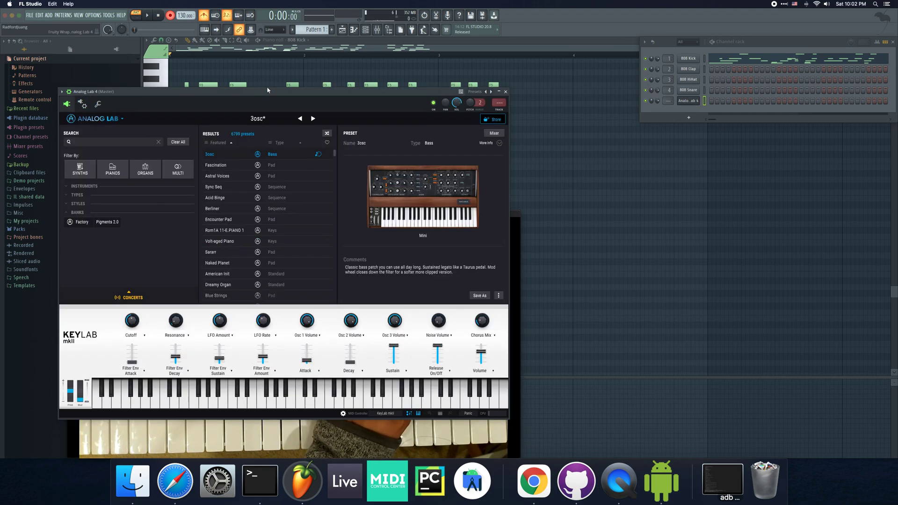
pyautogui.moveTo(280, 91); pyautogui.dragTo(640, 96)
# Step: Move the phone camera view up-left, then start the transport with a record countdown
pyautogui.click(345, 218)
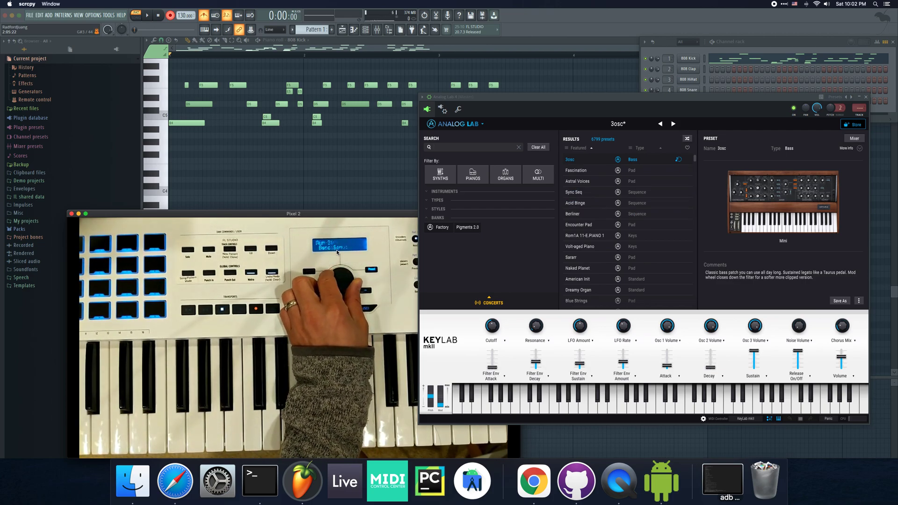
pyautogui.moveTo(311, 216); pyautogui.dragTo(268, 188)
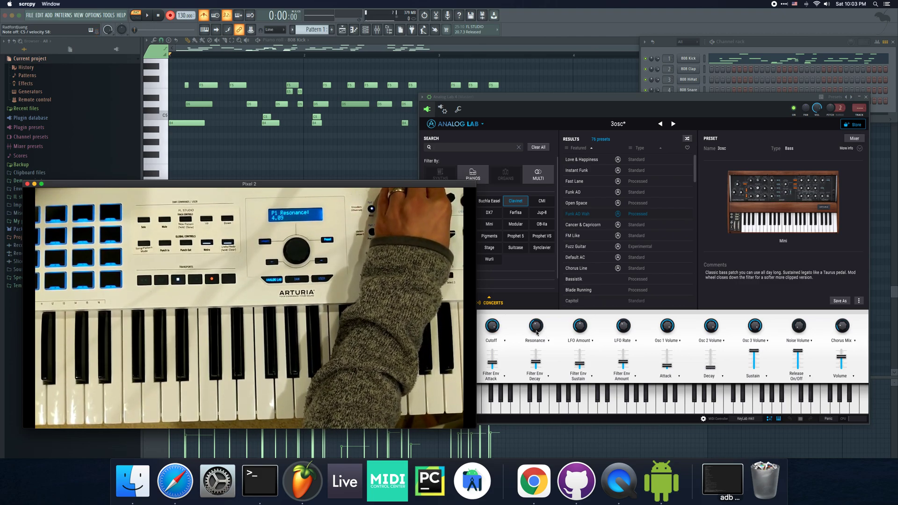
pyautogui.moveTo(493, 318)
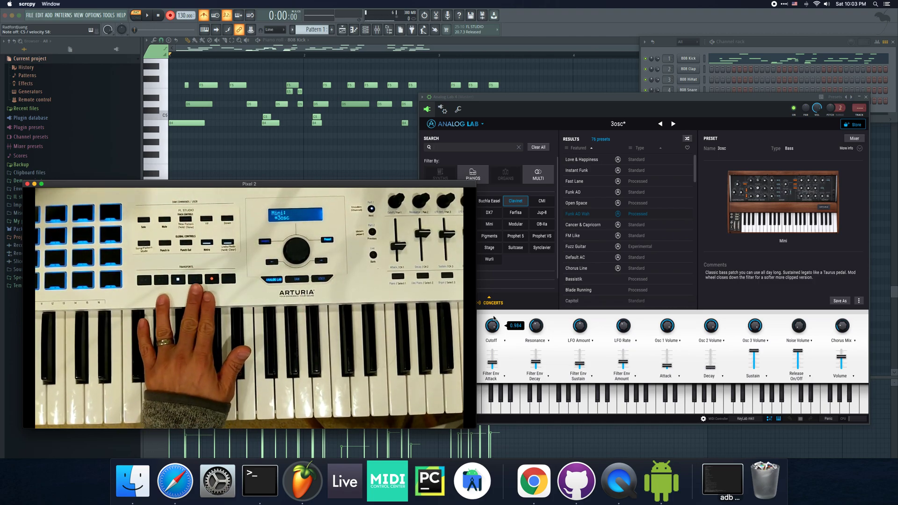
pyautogui.press('space')
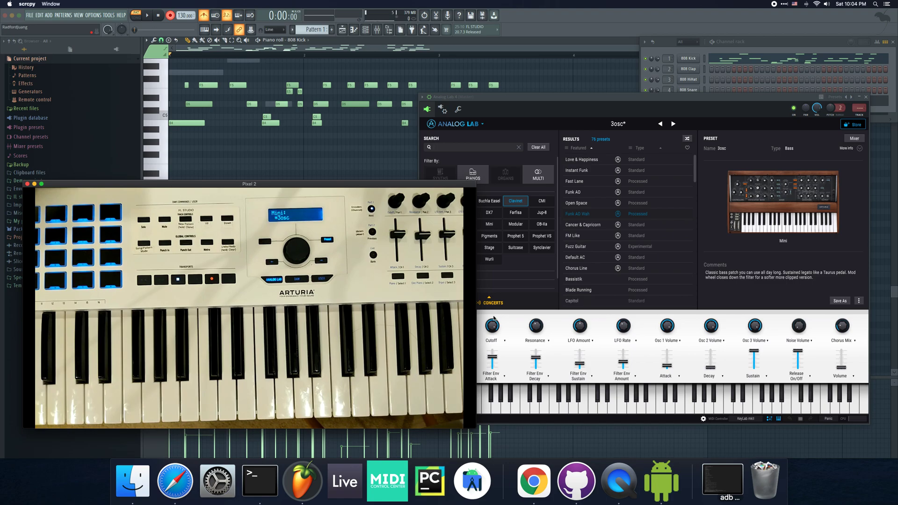
# Step: Add a Piano V2 channel from the Channel rack, confirm MIDI input port 10, and show its piano
pyautogui.click(762, 44)
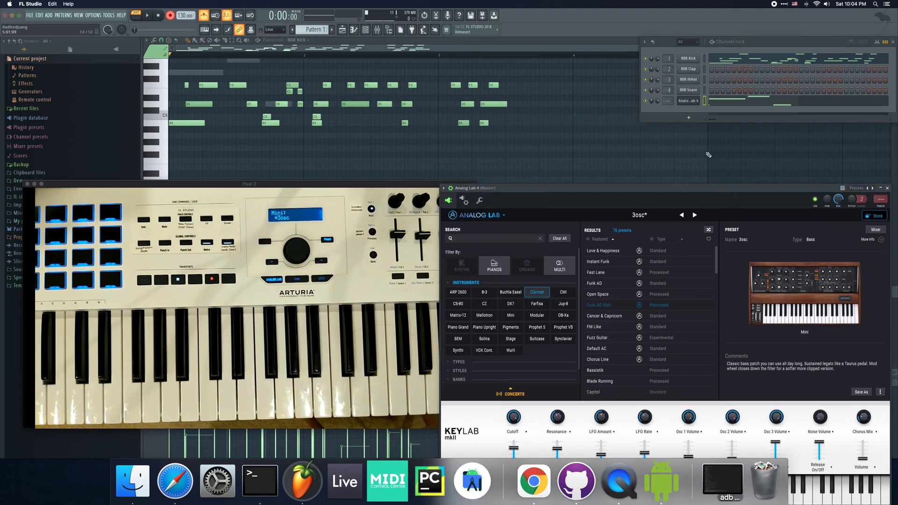
pyautogui.click(689, 118)
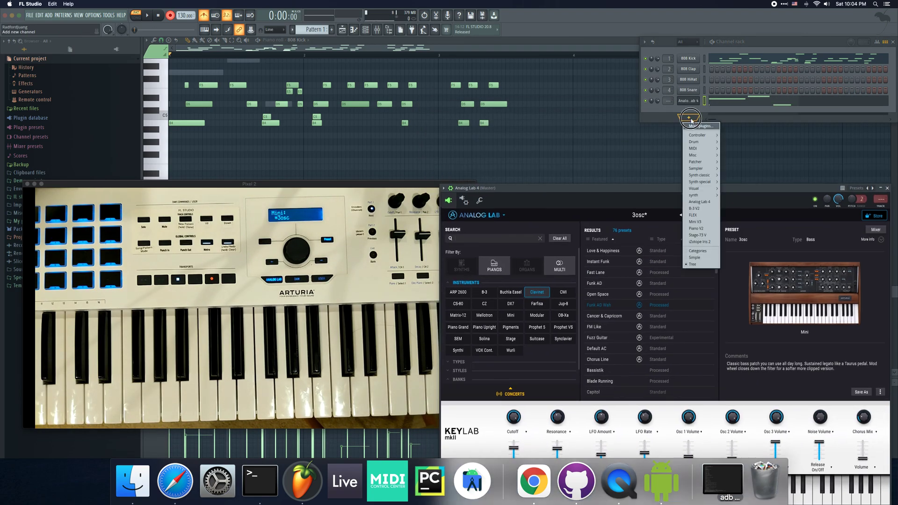
pyautogui.click(701, 229)
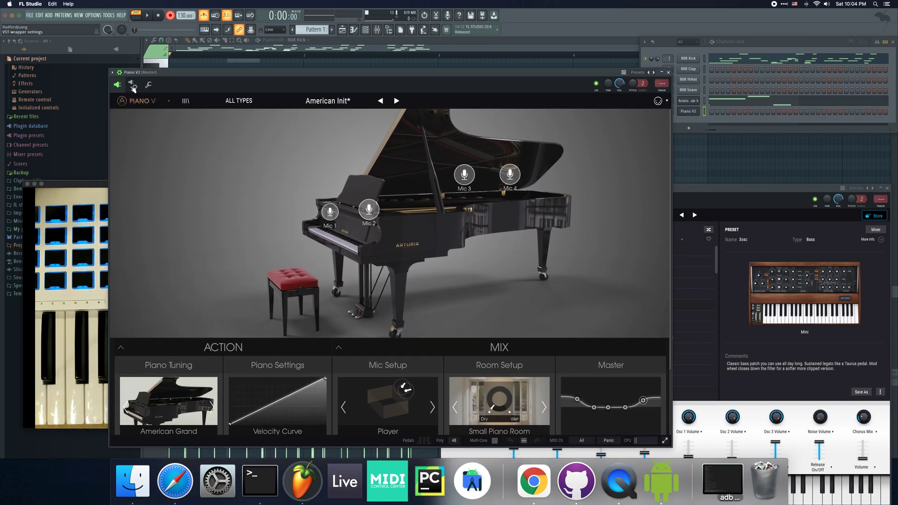
pyautogui.click(133, 86)
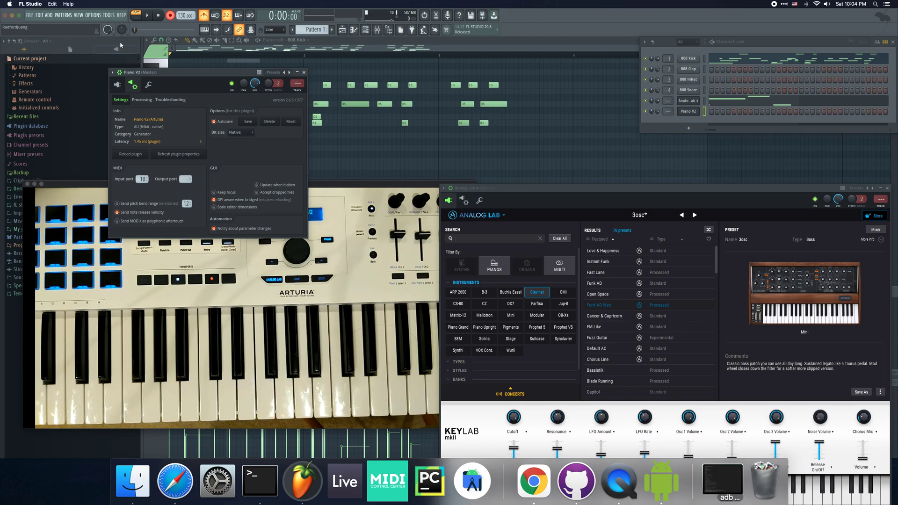
pyautogui.click(117, 84)
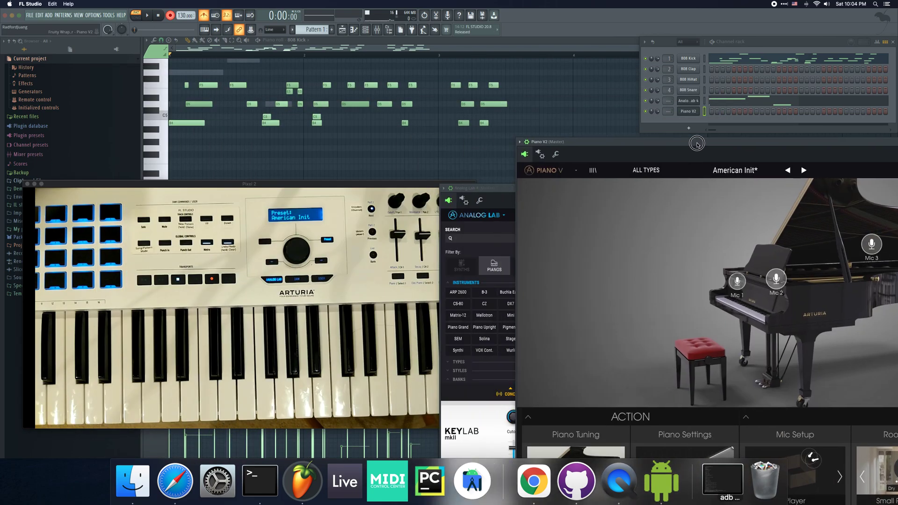
# Step: Drag the Piano V2 window up and to the left into place
pyautogui.moveTo(697, 143); pyautogui.dragTo(626, 73)
pyautogui.moveTo(309, 185); pyautogui.dragTo(288, 187)
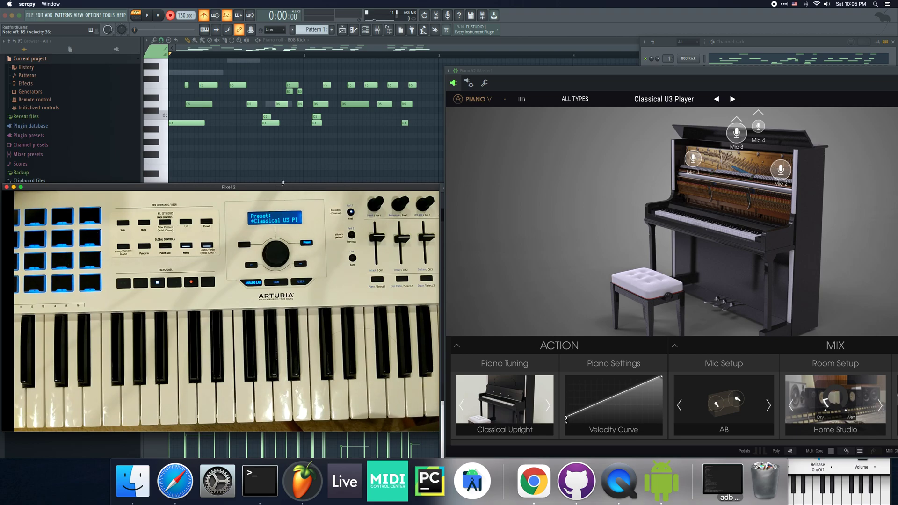
pyautogui.doubleClick(281, 187)
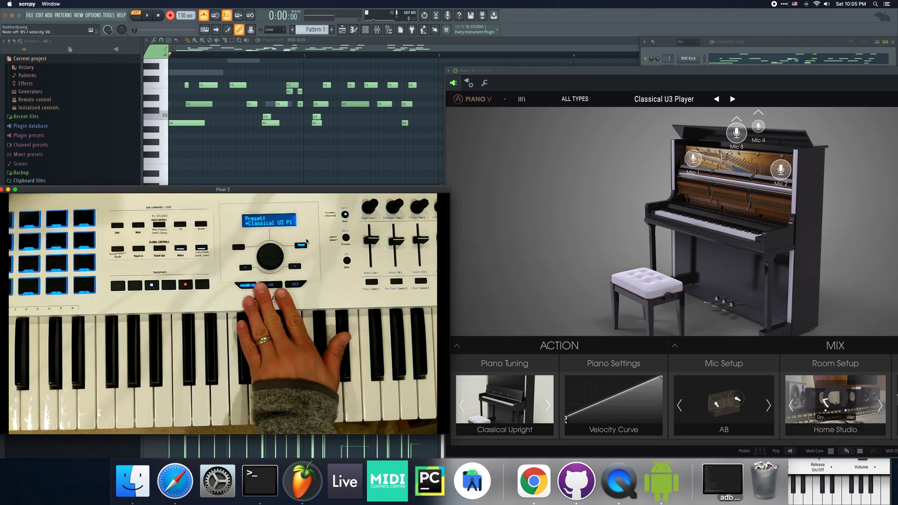